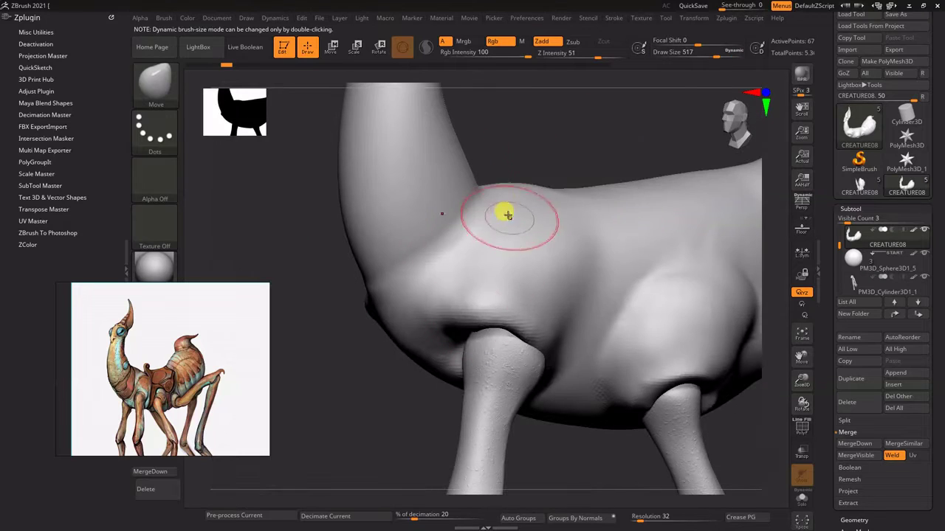
Build up the shoulder where the front leg meets the body with the Clay and Move brushes.
mouse_move(444, 325)
mouse_down()
mouse_move(592, 129)
mouse_move(640, 297)
mouse_move(510, 138)
mouse_move(507, 119)
mouse_move(491, 179)
mouse_move(530, 306)
mouse_move(546, 247)
mouse_move(457, 290)
mouse_move(576, 264)
mouse_move(489, 253)
mouse_move(439, 292)
mouse_up()
key(b)
key(c)
key(l)
key(b)
key(m)
key(v)
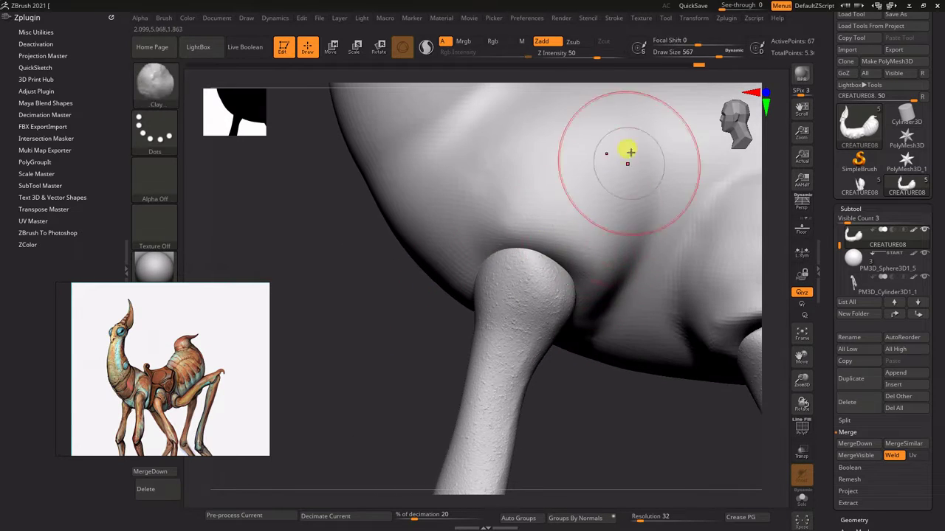
Smooth the rough clay patch at the leg joint so it blends into the torso.
drag(543, 132, 584, 274)
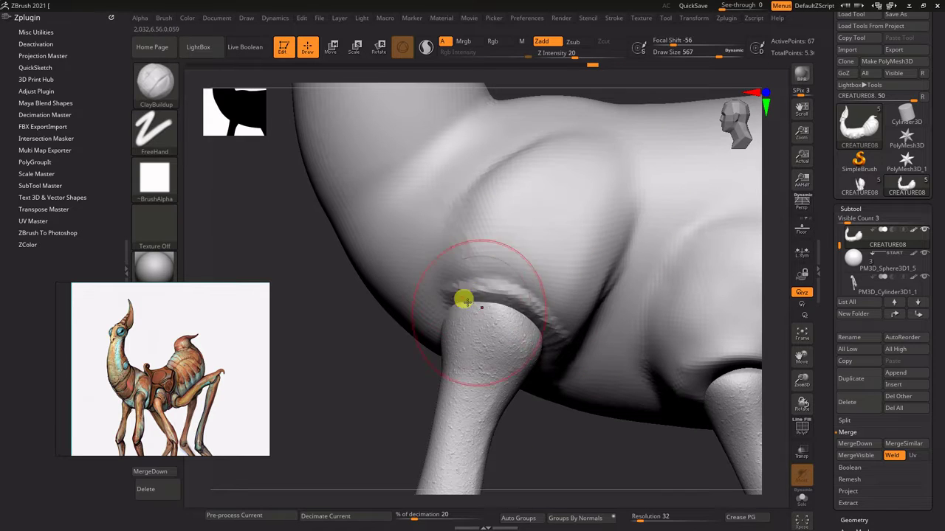
drag(551, 319, 386, 369)
shift+drag(480, 310, 512, 285)
key(f)
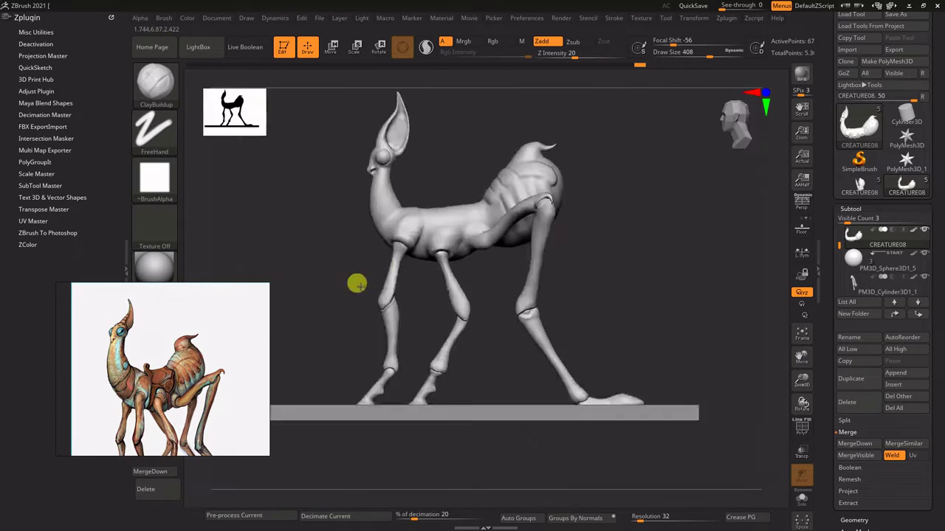
mouse_move(354, 281)
mouse_down()
mouse_move(546, 135)
mouse_move(538, 298)
mouse_move(554, 169)
mouse_move(597, 249)
mouse_move(667, 256)
mouse_up()
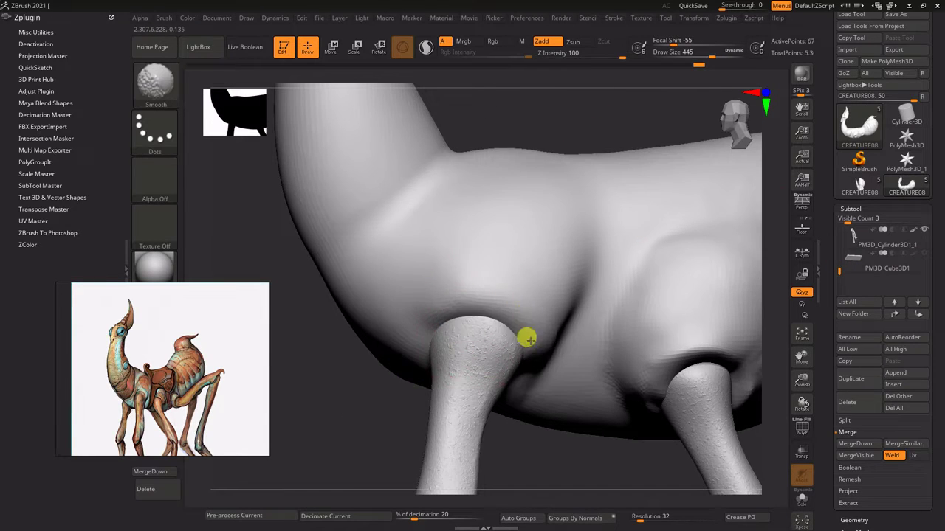
mouse_move(526, 338)
mouse_down()
mouse_move(483, 228)
mouse_move(570, 110)
mouse_move(479, 160)
mouse_move(554, 153)
mouse_up()
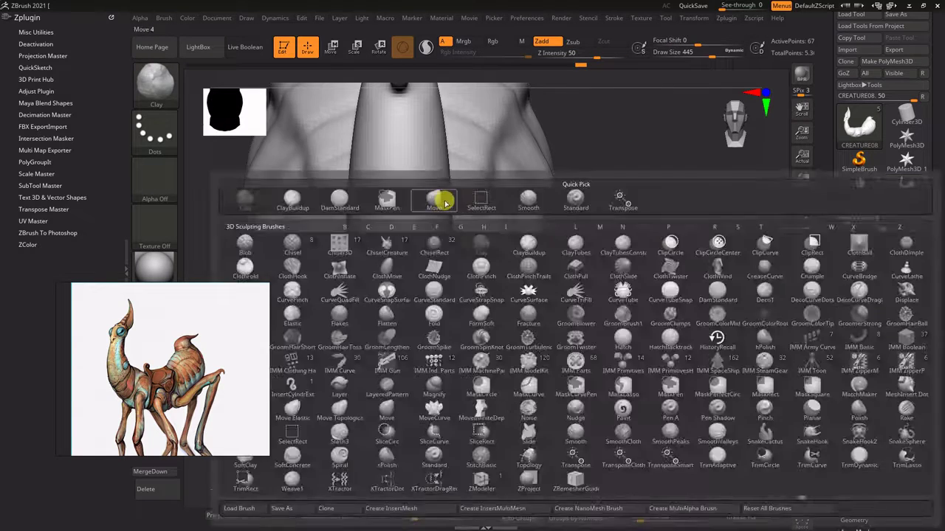
click(443, 203)
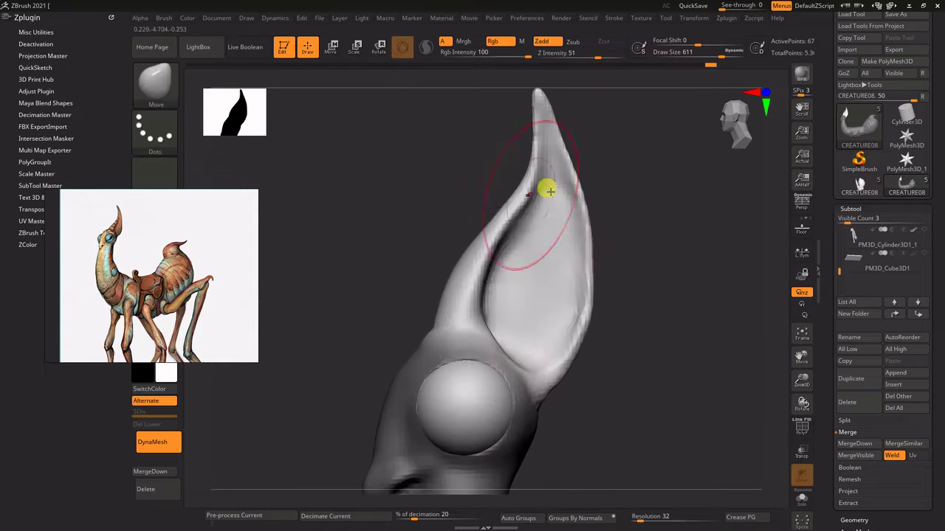
Pull the ear down into a wider pointed leaf, trying inflate and smooth edits, then undoing and redoing them.
drag(602, 255, 577, 367)
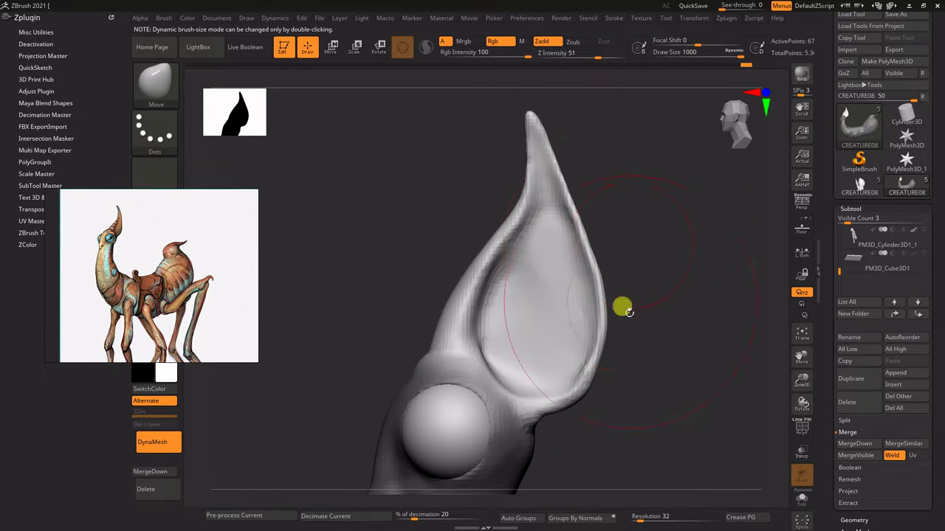
drag(627, 310, 582, 354)
key(b)
key(i)
key(n)
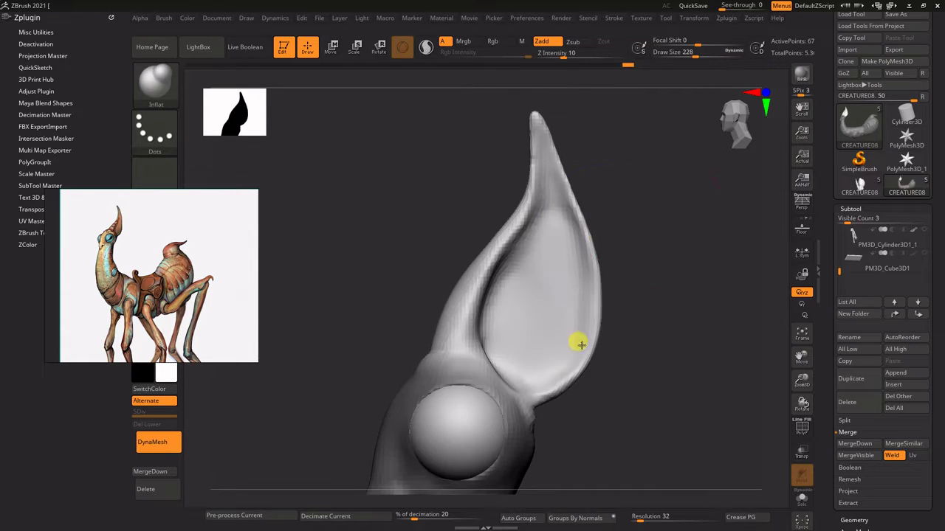
shift+drag(558, 153, 590, 248)
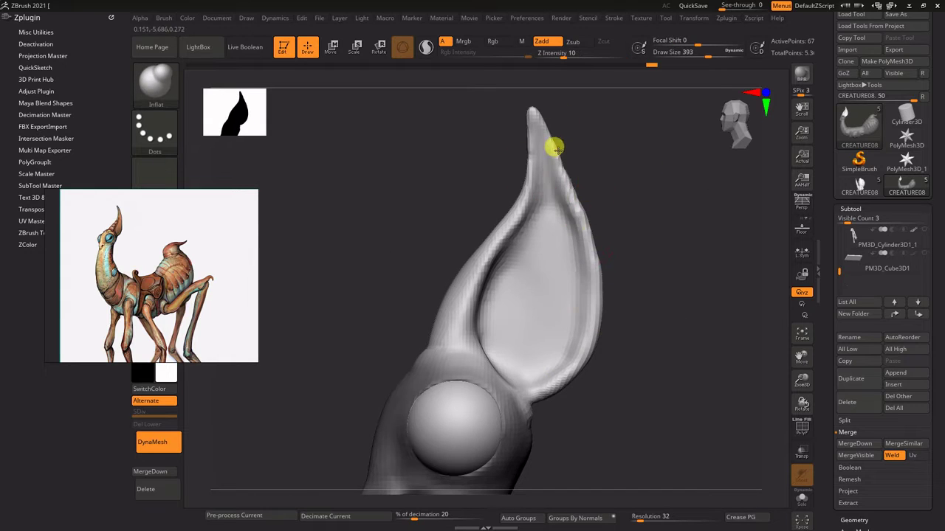
key(ctrl+z)
key(b)
key(m)
key(v)
key(s)
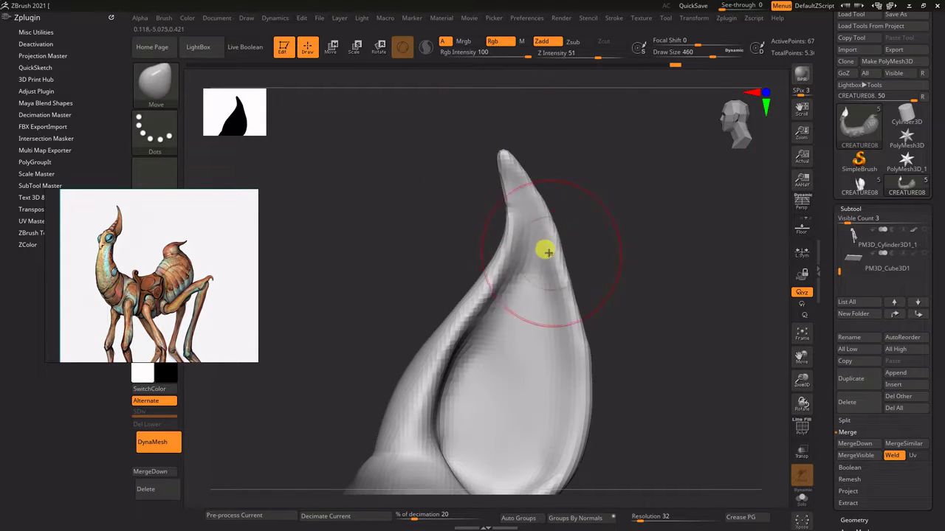
key(ctrl+shift+z)
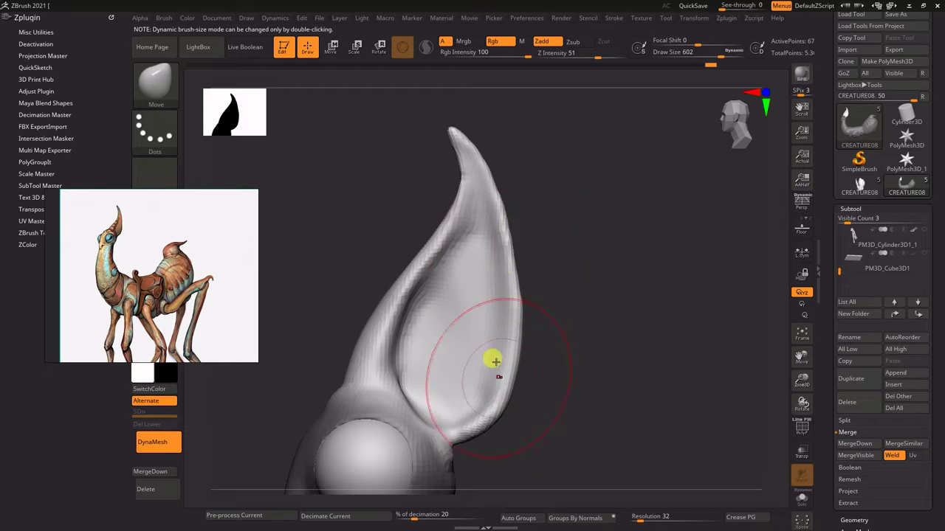
Soften the skin around the eye sphere with the Clay, Inflat, Move and Smooth brushes.
mouse_move(495, 361)
mouse_down()
mouse_move(633, 177)
mouse_move(586, 254)
mouse_move(612, 249)
mouse_move(620, 236)
mouse_move(713, 371)
mouse_move(422, 232)
mouse_move(770, 275)
mouse_move(559, 291)
mouse_move(530, 244)
mouse_up()
key(b)
key(c)
key(l)
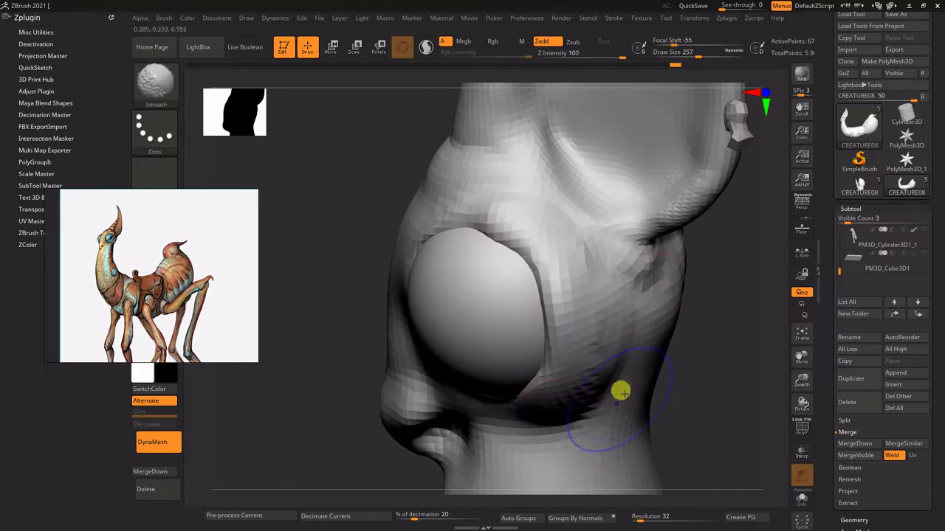
mouse_move(620, 392)
mouse_down()
mouse_move(688, 333)
mouse_move(627, 281)
mouse_move(432, 384)
mouse_move(569, 207)
mouse_move(381, 376)
mouse_move(671, 179)
mouse_move(460, 274)
mouse_up()
key(b)
key(i)
key(n)
key(b)
key(m)
key(v)
key(b)
key(i)
key(n)
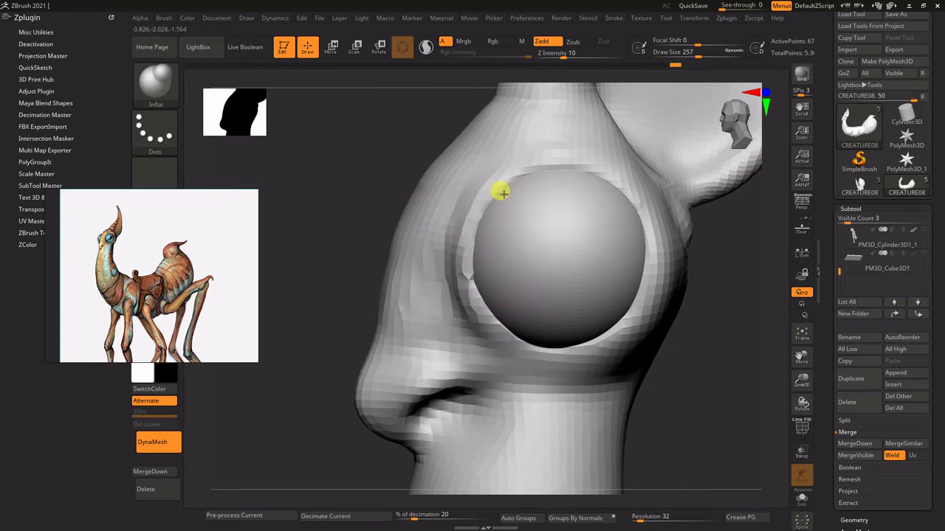
drag(502, 193, 534, 181)
key(shift)
Pick a new brush for the ear and review the head with ear and eye.
mouse_move(548, 246)
mouse_down()
mouse_move(696, 289)
mouse_move(586, 217)
mouse_up()
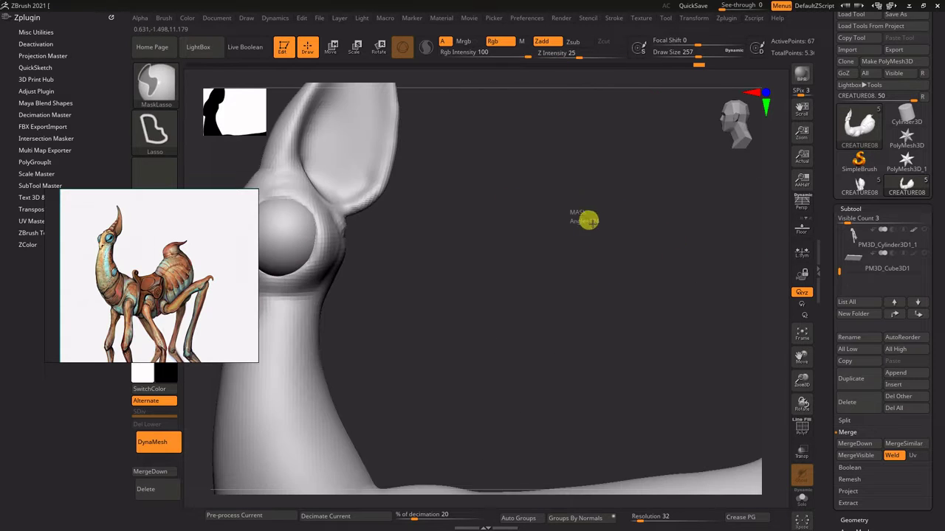
drag(636, 517, 657, 518)
mouse_move(547, 225)
mouse_down()
mouse_move(550, 197)
mouse_move(584, 196)
mouse_move(495, 285)
mouse_up()
key(s)
key(b)
click(598, 203)
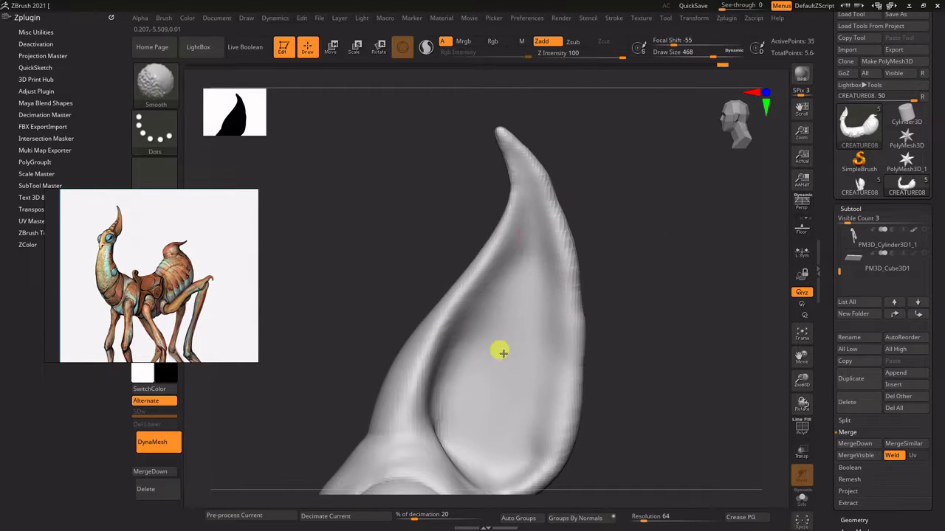
right_drag(542, 237, 557, 423)
mouse_move(523, 296)
right_down()
mouse_move(574, 348)
mouse_move(710, 205)
right_up()
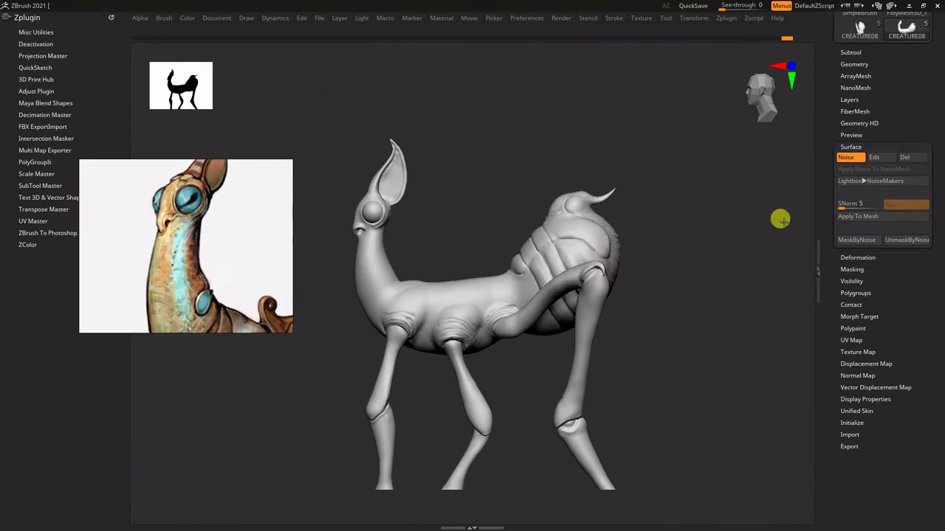
mouse_move(780, 220)
right_down()
mouse_move(643, 146)
mouse_move(679, 169)
mouse_move(413, 184)
right_up()
mouse_move(483, 242)
right_down()
mouse_move(422, 211)
mouse_move(538, 179)
right_up()
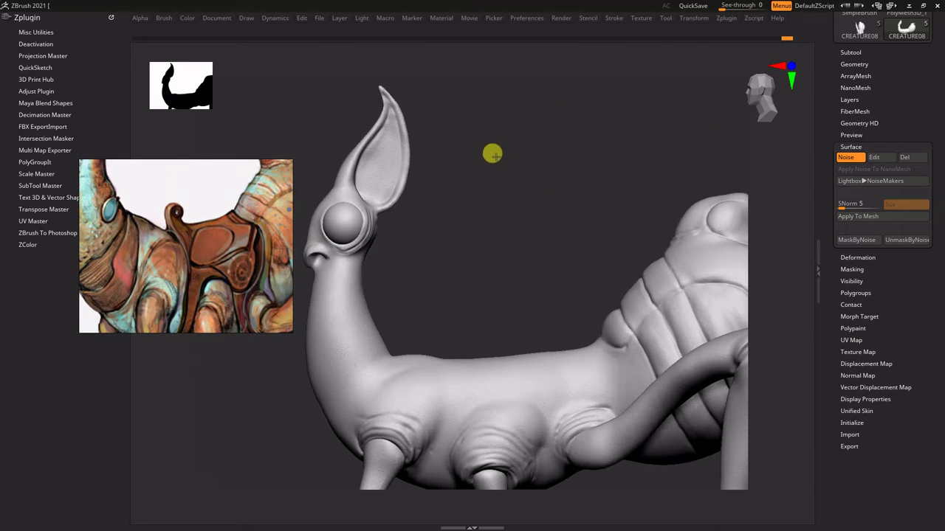
key(b)
mouse_move(492, 152)
right_down()
mouse_move(487, 196)
mouse_move(520, 299)
right_up()
key(s)
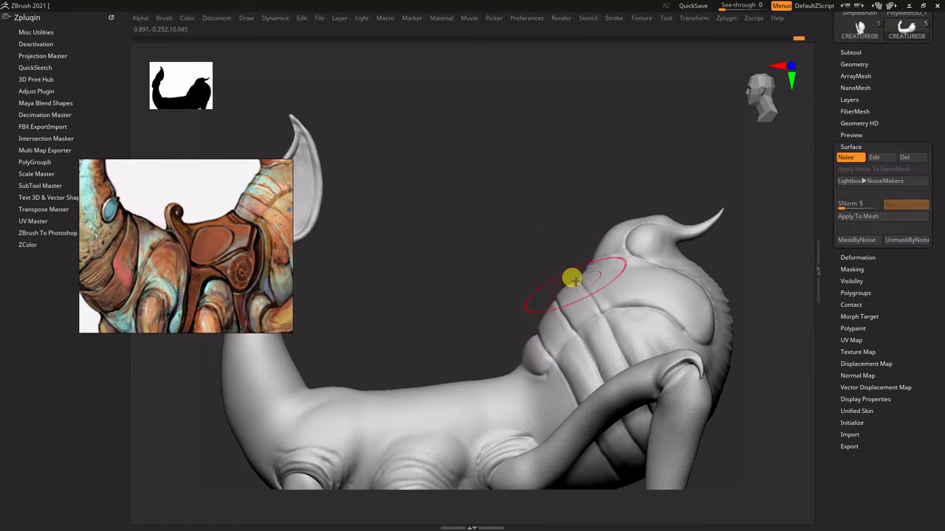
right_drag(545, 190, 509, 301)
key(s)
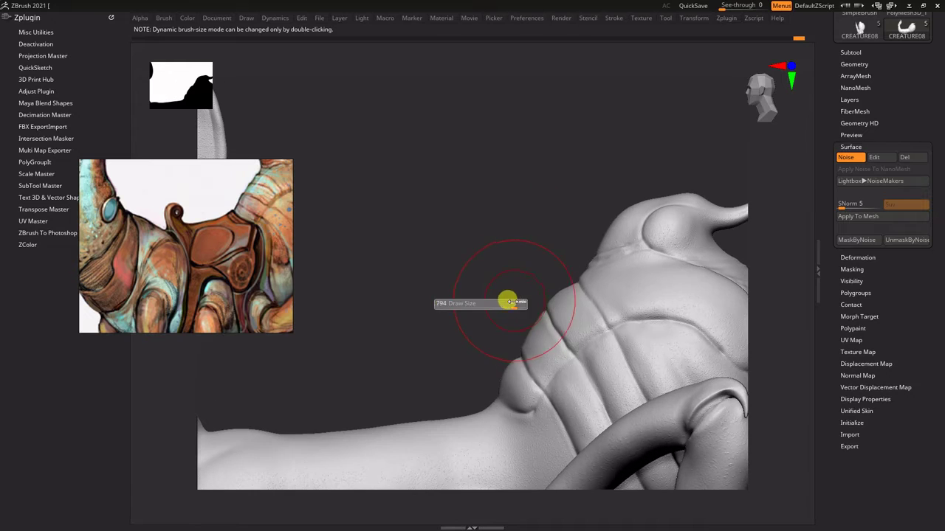
mouse_move(517, 233)
right_down()
mouse_move(715, 242)
mouse_move(746, 217)
right_up()
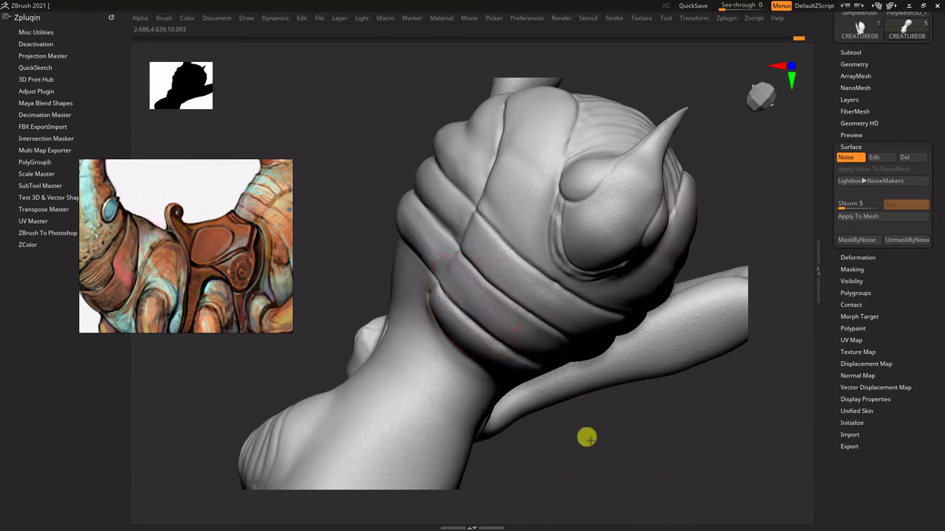
mouse_move(586, 436)
right_down()
mouse_move(596, 286)
mouse_move(386, 264)
mouse_move(709, 213)
mouse_move(633, 312)
right_up()
mouse_move(511, 301)
right_down()
mouse_move(700, 185)
mouse_move(447, 258)
mouse_move(443, 274)
mouse_move(419, 235)
mouse_move(461, 193)
mouse_move(536, 195)
mouse_move(514, 223)
mouse_move(516, 298)
right_up()
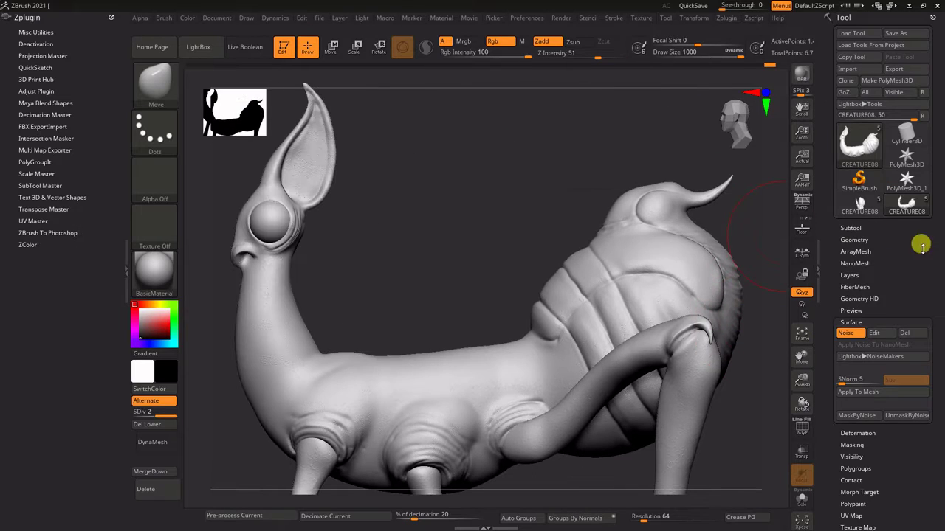
Select the body subtool and expand Tool > Geometry > Modify Topology.
click(904, 235)
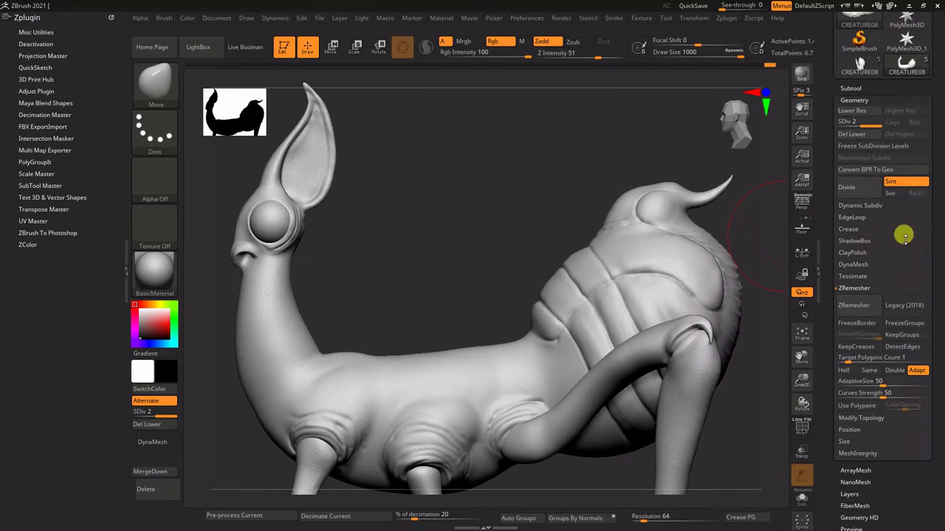
scroll(904, 244, down, 2)
click(860, 372)
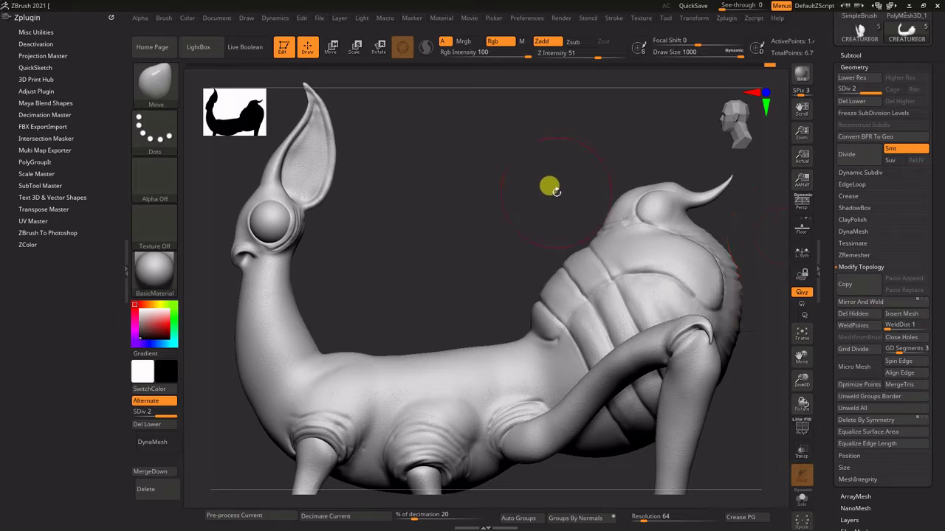
alt+click(729, 310)
scroll(923, 196, up, 3)
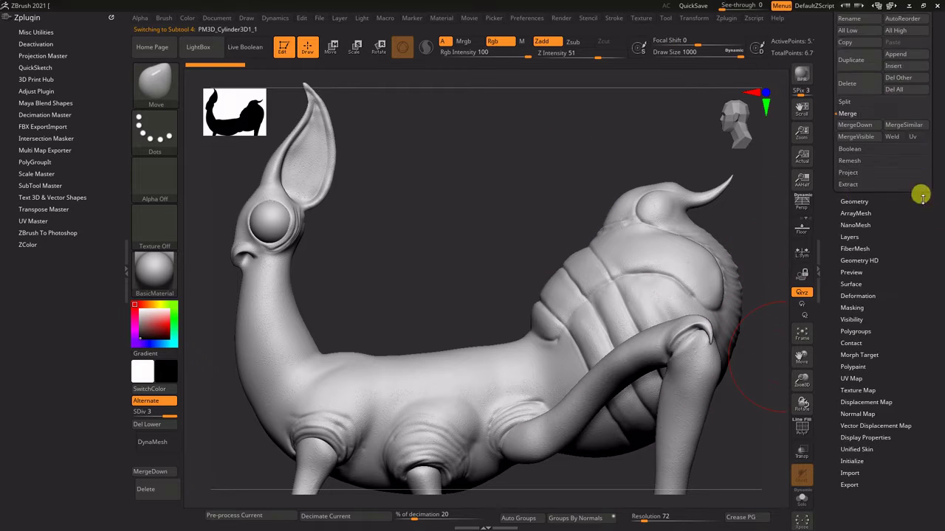
click(923, 200)
Apply Mirror And Weld to the body and toggle PolyF to check both sides match.
drag(563, 157, 667, 196)
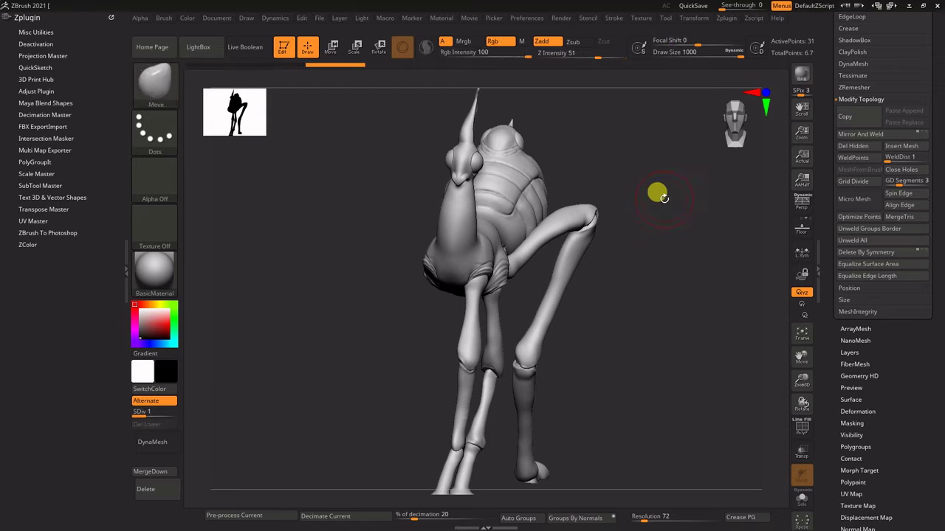
click(873, 136)
key(shift+f)
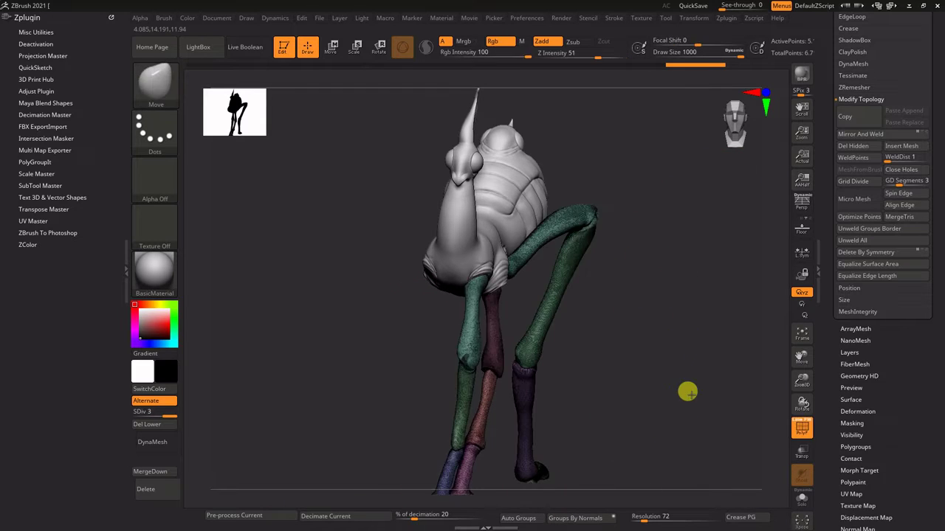
key(shift+f)
alt+drag(687, 392, 697, 374)
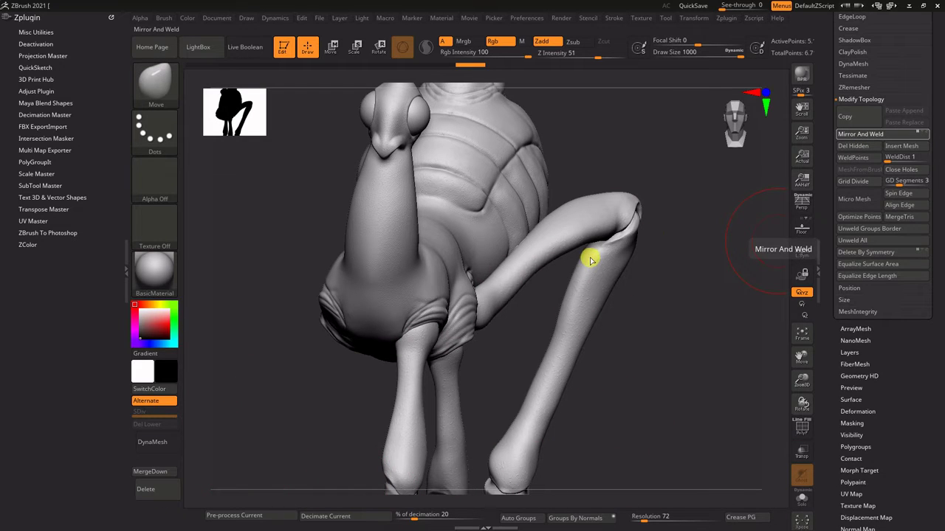
mouse_move(664, 244)
mouse_down()
mouse_move(696, 217)
mouse_move(714, 262)
mouse_move(711, 295)
mouse_move(706, 281)
mouse_move(652, 268)
mouse_up()
key(w)
key(q)
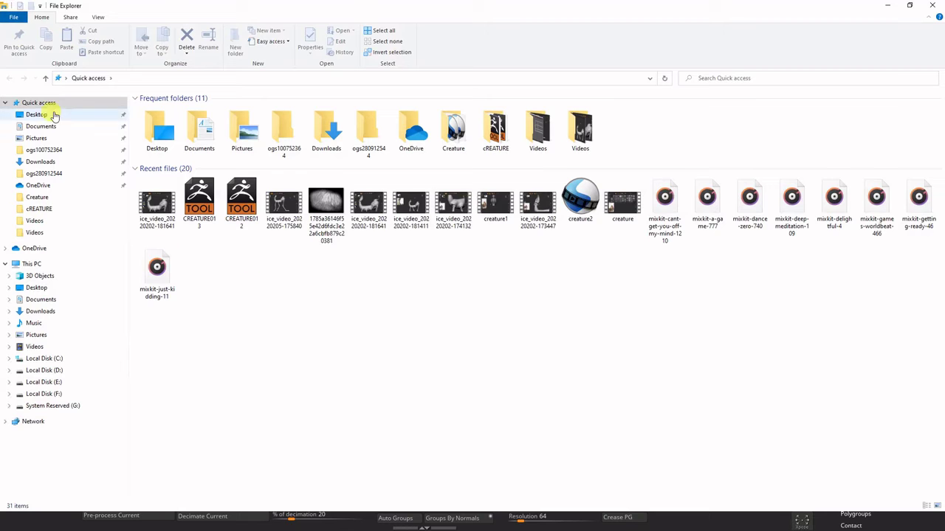
click(53, 116)
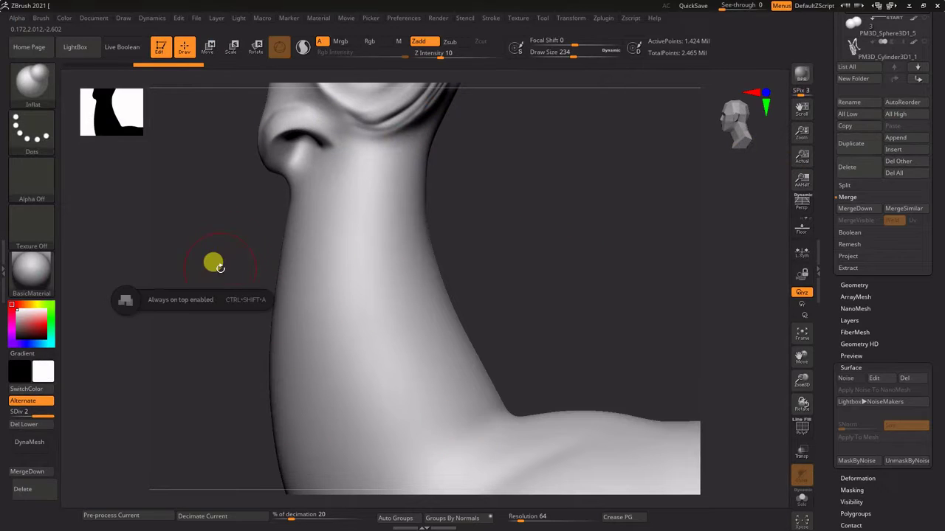
Bring up the painted reference image and mask a spot on the neck.
key(alt+Tab)
scroll(118, 254, up, 2)
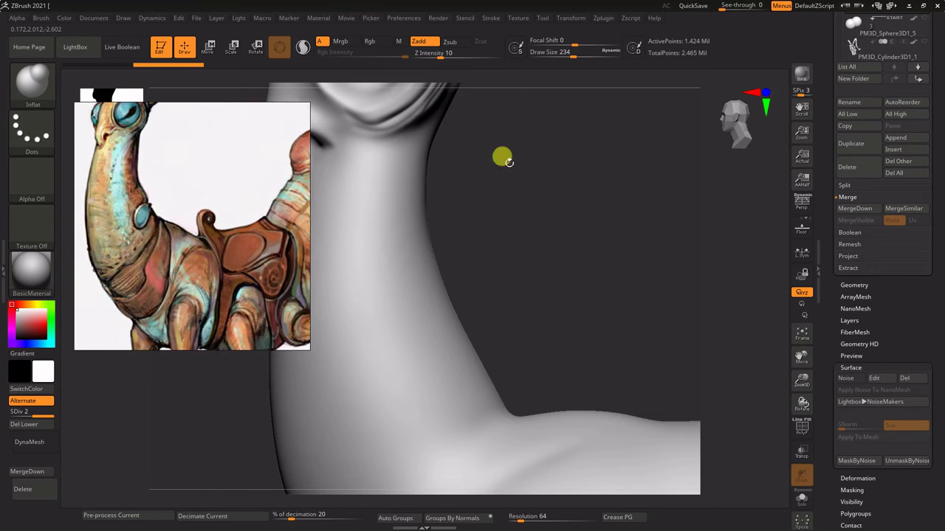
scroll(118, 255, up, 2)
drag(118, 254, 164, 151)
drag(448, 217, 401, 248)
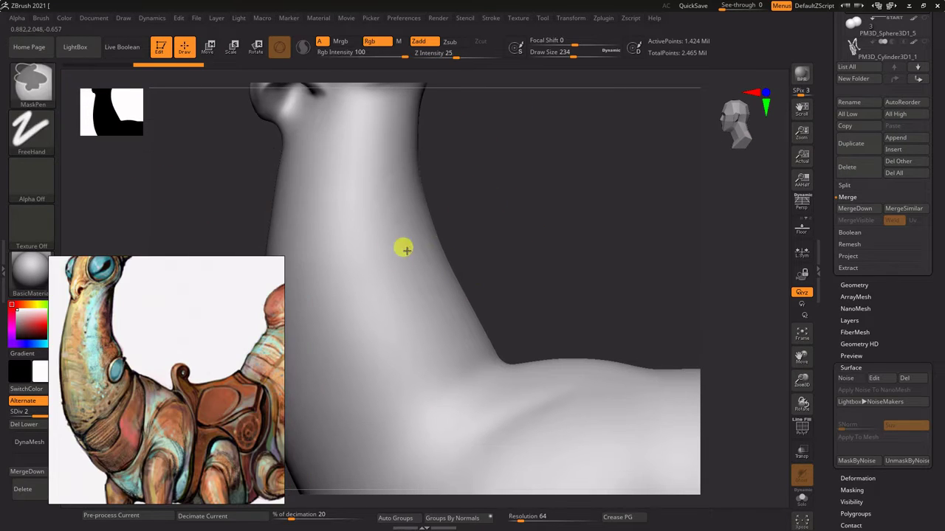
ctrl+click(397, 268)
mouse_move(481, 209)
mouse_down()
mouse_move(492, 214)
mouse_move(553, 158)
mouse_move(491, 150)
mouse_move(513, 148)
mouse_move(443, 214)
mouse_move(500, 234)
mouse_move(514, 190)
mouse_move(490, 208)
mouse_move(515, 228)
mouse_up()
Reshape the neck-to-shoulder silhouette with the Move brush to follow the reference.
key(s)
mouse_move(476, 256)
mouse_down()
mouse_move(588, 141)
mouse_move(471, 287)
mouse_move(578, 133)
mouse_move(503, 279)
mouse_up()
mouse_move(491, 233)
mouse_down()
mouse_move(597, 135)
mouse_move(447, 255)
mouse_move(534, 175)
mouse_move(504, 205)
mouse_move(502, 241)
mouse_up()
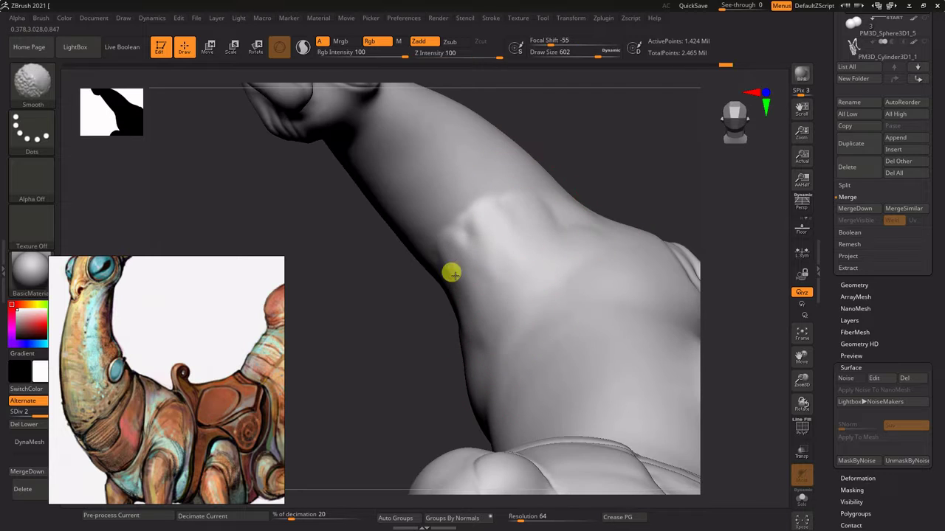
mouse_move(452, 273)
mouse_down()
mouse_move(436, 323)
mouse_move(576, 169)
mouse_move(569, 204)
mouse_move(433, 337)
mouse_up()
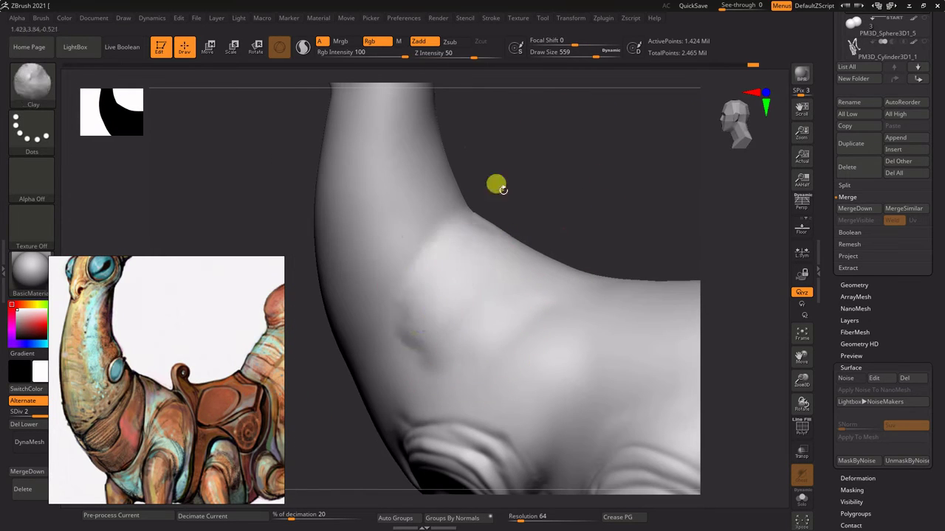
mouse_move(502, 190)
mouse_down()
mouse_move(567, 160)
mouse_move(465, 296)
mouse_up()
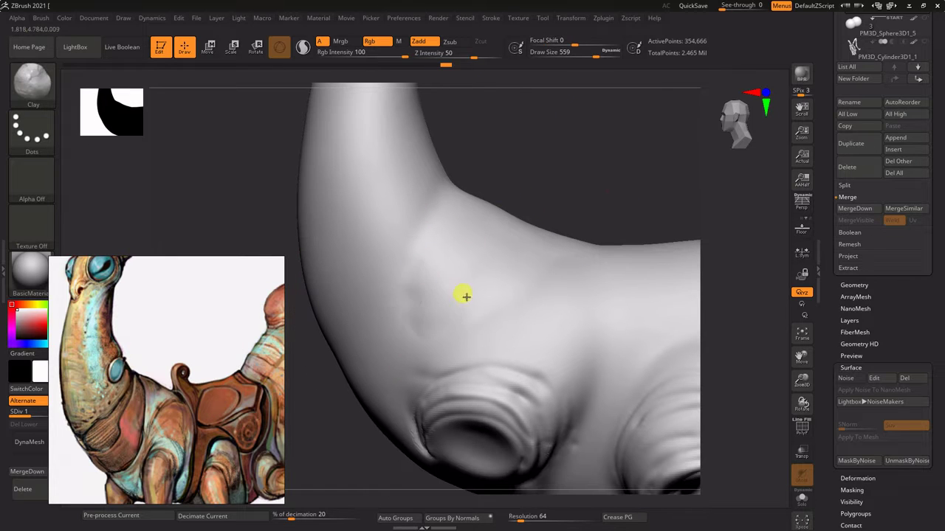
mouse_move(544, 222)
mouse_down()
mouse_move(551, 173)
mouse_move(517, 162)
mouse_move(473, 263)
mouse_move(517, 185)
mouse_move(411, 320)
mouse_move(506, 194)
mouse_move(510, 222)
mouse_move(595, 169)
mouse_move(510, 195)
mouse_move(464, 173)
mouse_up()
key(b)
click(377, 205)
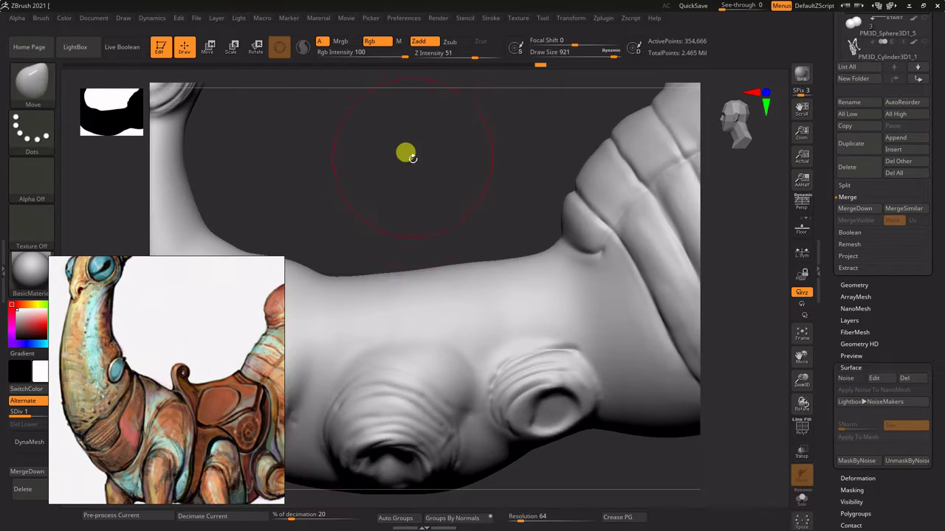
mouse_move(405, 152)
mouse_down()
mouse_move(493, 160)
mouse_move(482, 213)
mouse_move(505, 216)
mouse_move(490, 173)
mouse_move(571, 314)
mouse_move(449, 158)
mouse_move(546, 134)
mouse_move(681, 152)
mouse_move(481, 233)
mouse_move(628, 177)
mouse_move(559, 217)
mouse_move(595, 152)
mouse_move(575, 141)
mouse_move(639, 130)
mouse_move(491, 328)
mouse_move(449, 301)
mouse_move(633, 300)
mouse_up()
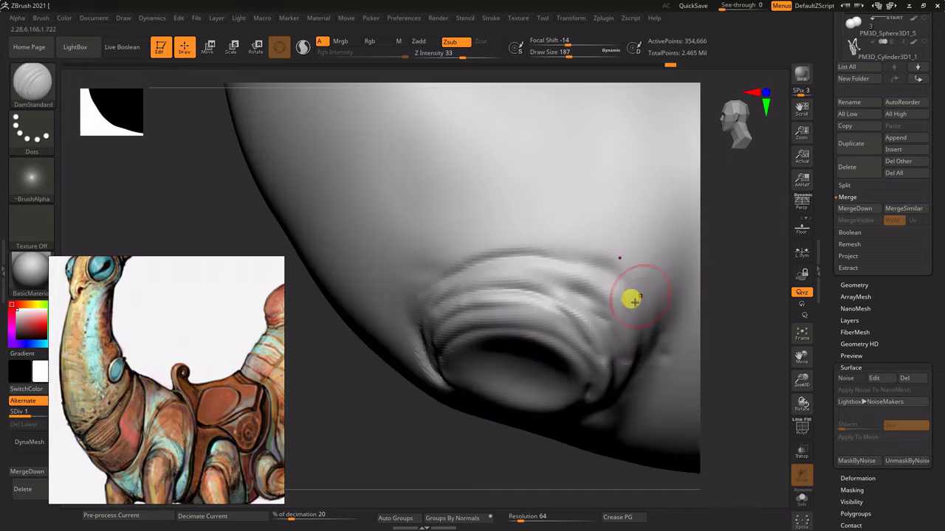
Apply the MatCap Skin04 material and move the reference image to the right.
mouse_move(614, 361)
mouse_down()
mouse_move(697, 247)
mouse_move(701, 162)
mouse_move(409, 292)
mouse_up()
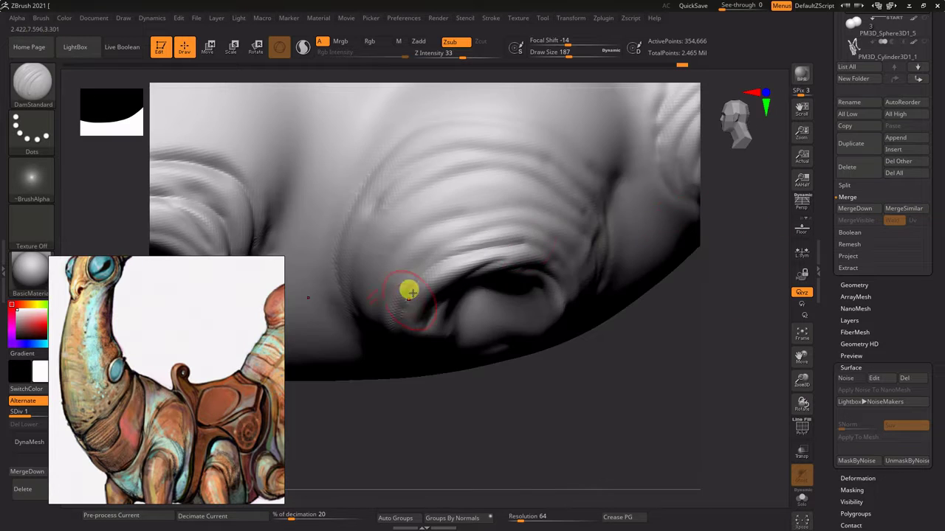
drag(694, 262, 636, 329)
drag(742, 246, 698, 242)
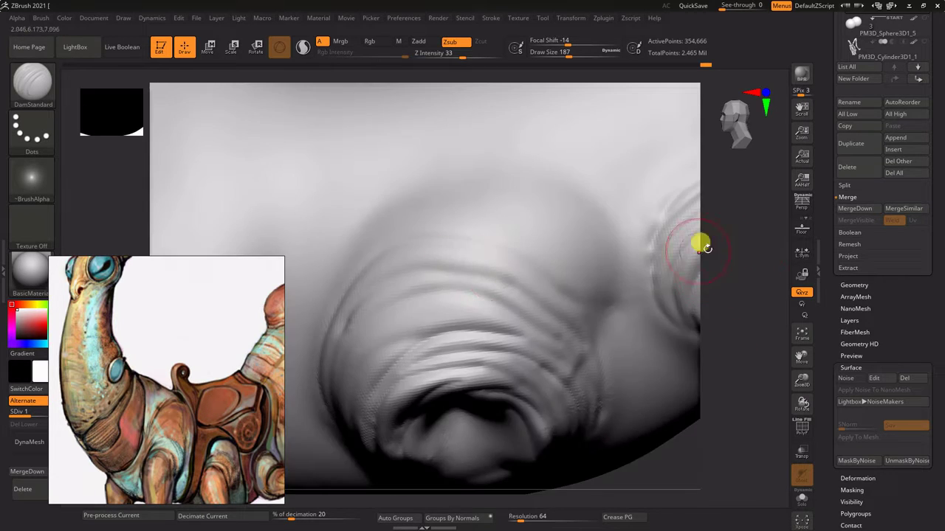
click(32, 270)
drag(127, 401, 770, 275)
click(92, 325)
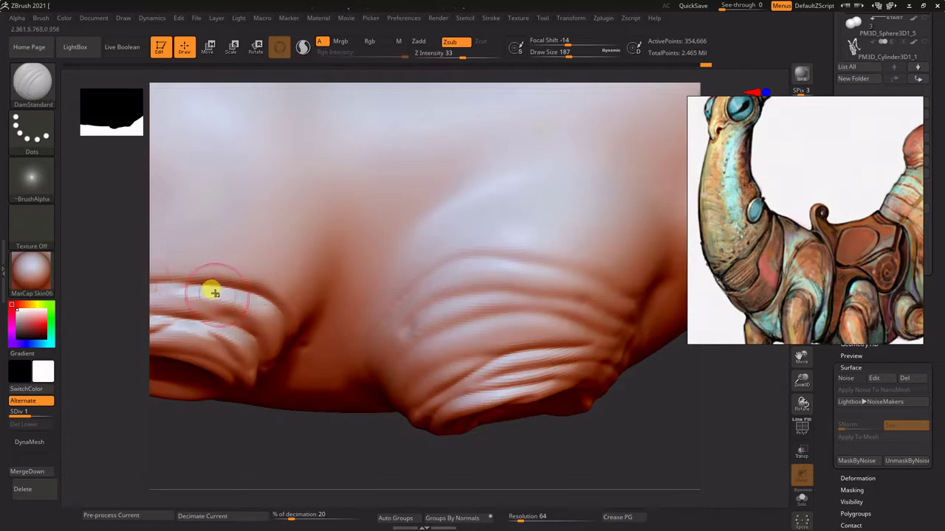
Sculpt and smooth the bump above the ringed body groove.
mouse_move(532, 301)
mouse_down()
mouse_move(671, 380)
mouse_move(373, 222)
mouse_move(628, 384)
mouse_move(599, 381)
mouse_move(517, 409)
mouse_move(580, 379)
mouse_move(637, 211)
mouse_move(293, 215)
mouse_move(565, 377)
mouse_move(523, 352)
mouse_move(499, 428)
mouse_move(411, 232)
mouse_up()
key(s)
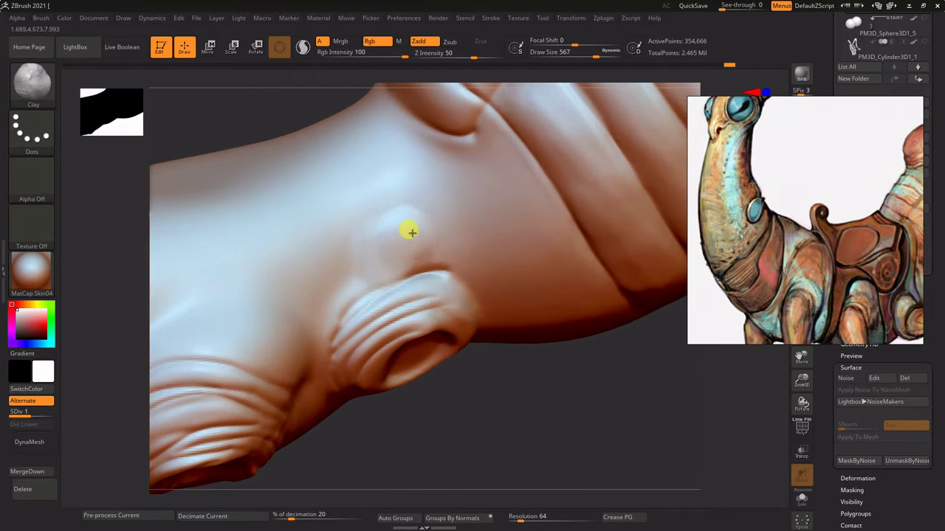
drag(349, 266, 384, 242)
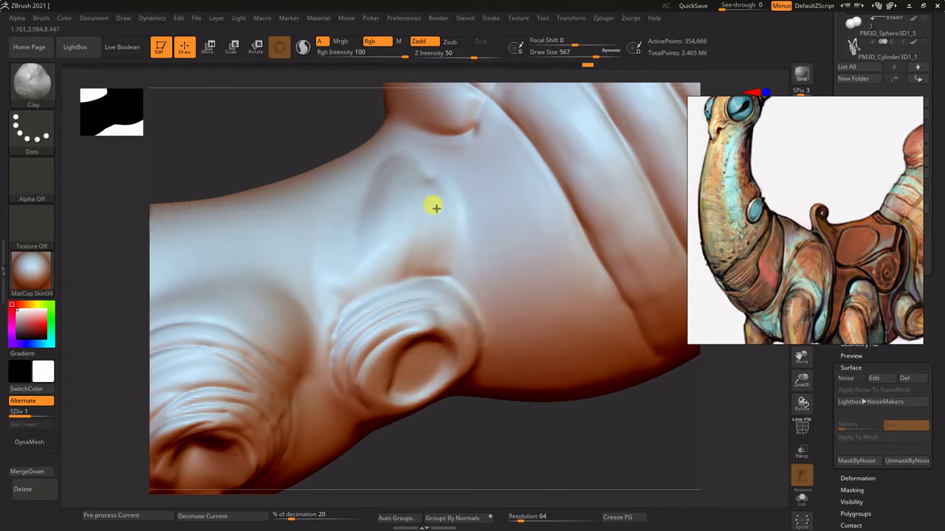
shift+drag(436, 208, 351, 266)
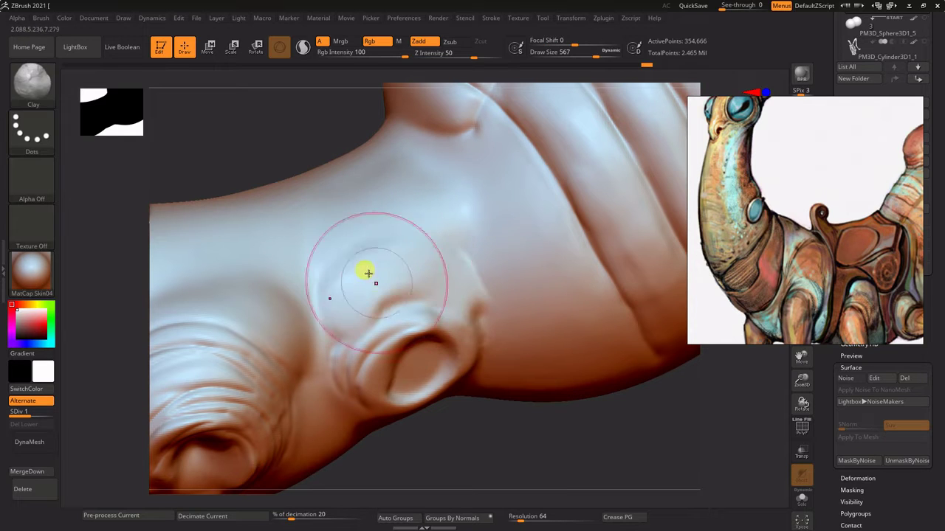
shift+drag(416, 165, 435, 219)
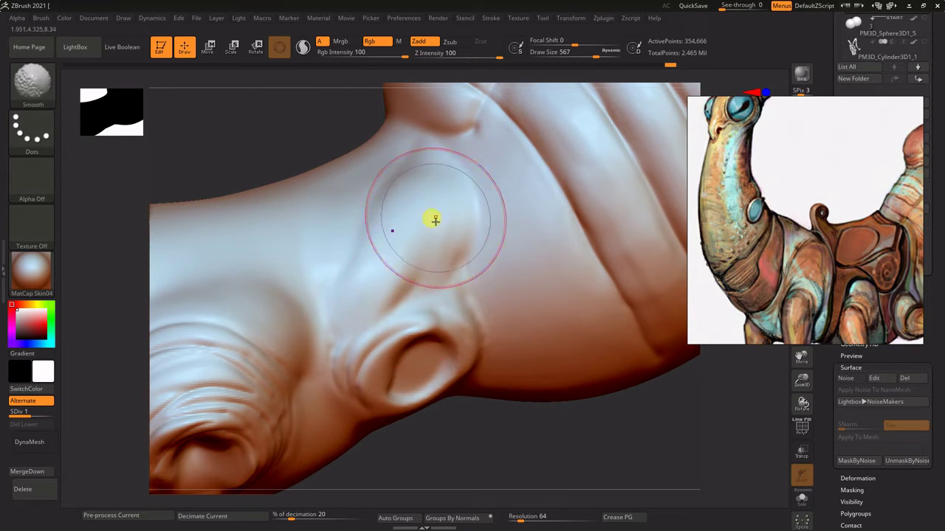
click(491, 18)
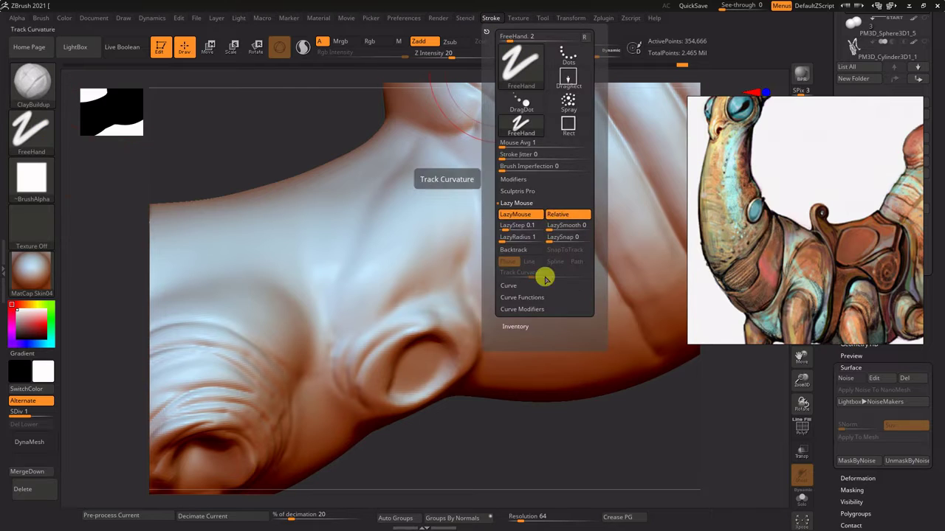
drag(310, 114, 482, 299)
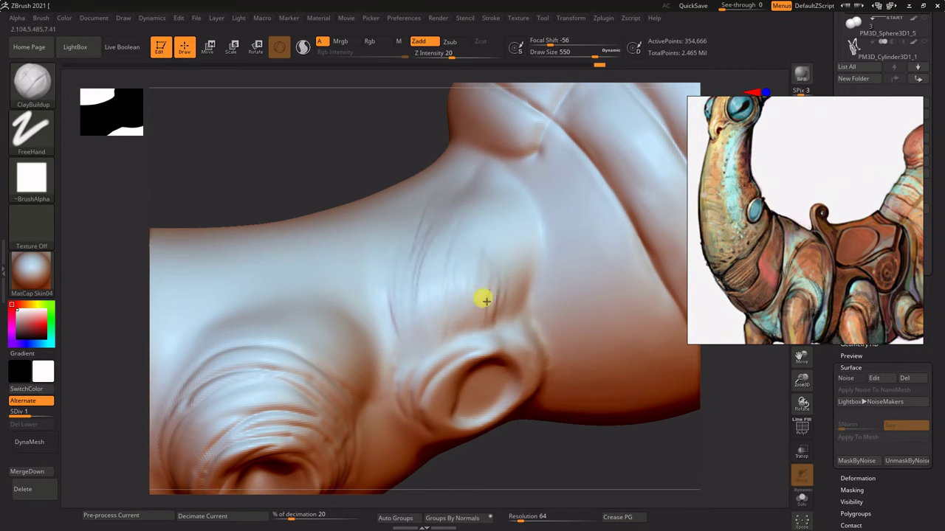
Smooth the surface near the fold and make the cylinder subtool visible again.
shift+drag(481, 327, 460, 268)
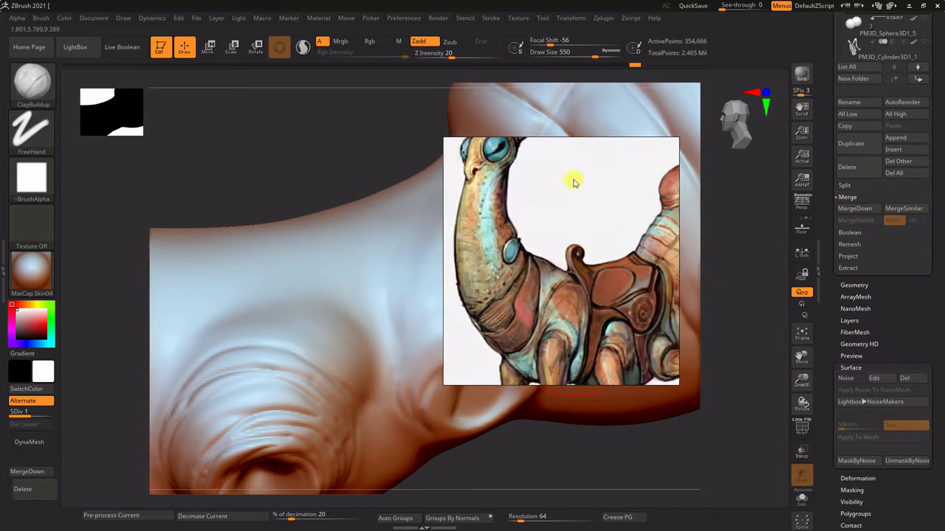
drag(937, 232, 937, 160)
click(923, 113)
mouse_move(525, 306)
alt+mouse_down()
mouse_move(468, 257)
mouse_move(442, 310)
mouse_move(477, 287)
alt+mouse_up()
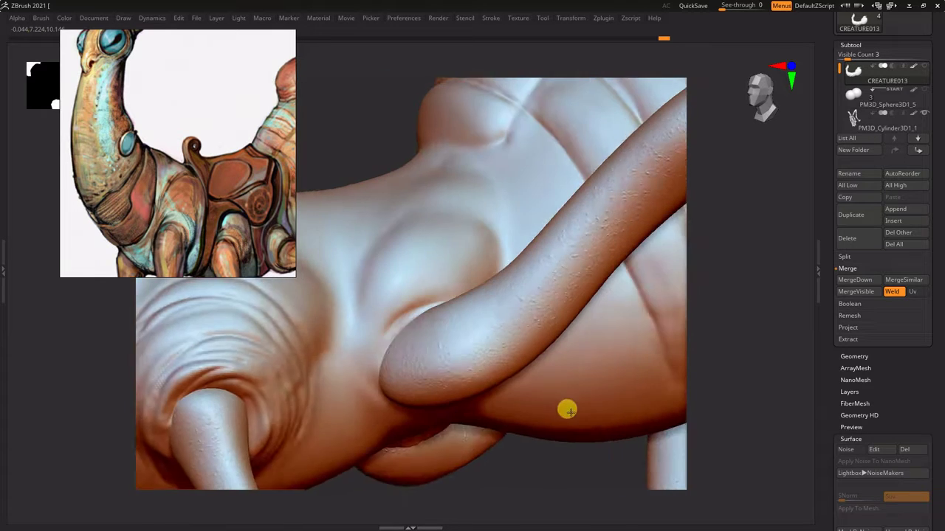
Carve fine wrinkle ridges into the chest above the groove with DamStandard.
drag(592, 480, 374, 375)
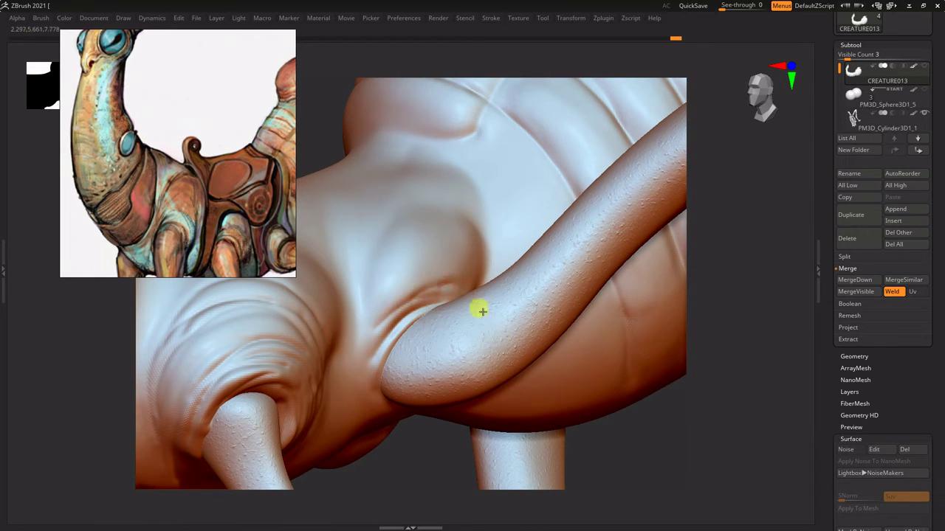
key(f)
mouse_move(480, 221)
mouse_down()
mouse_move(397, 200)
mouse_move(440, 147)
mouse_up()
key(f)
right_drag(440, 329, 445, 345)
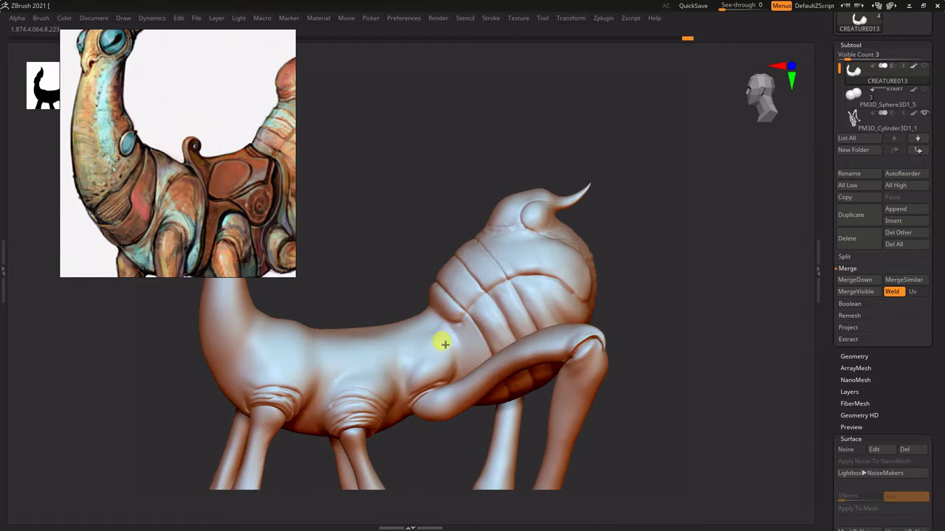
ctrl+right_drag(728, 295, 519, 190)
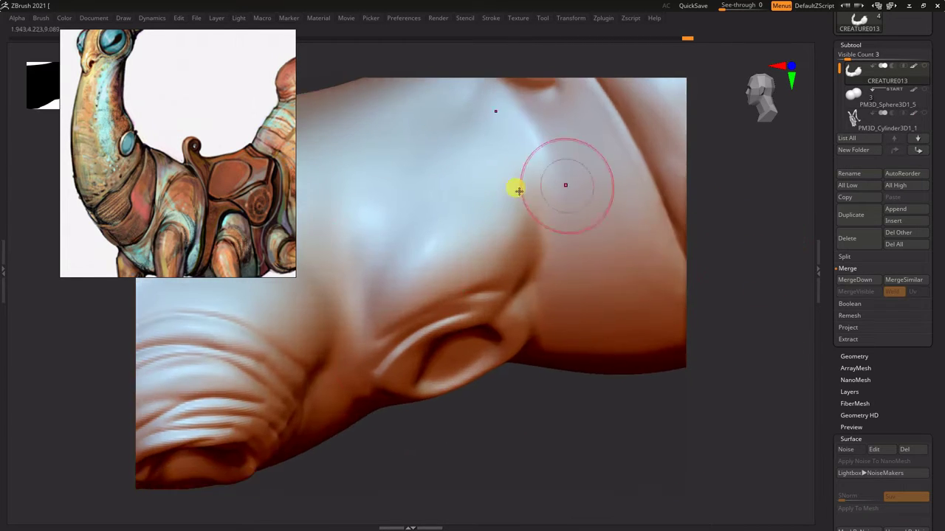
drag(430, 288, 369, 293)
key(Tab)
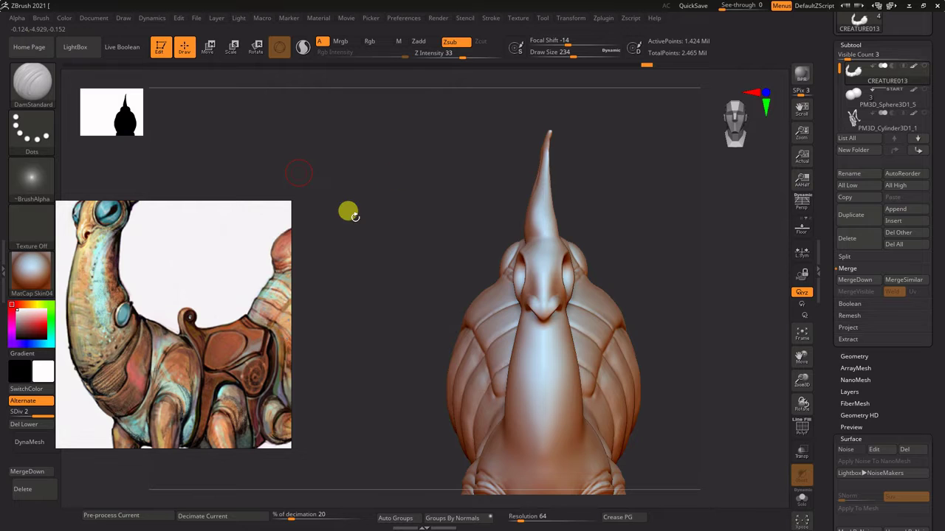
Subdivide the creature to about 22.8 million points and load a brush from LightBox's Skin folder.
key(ctrl+d)
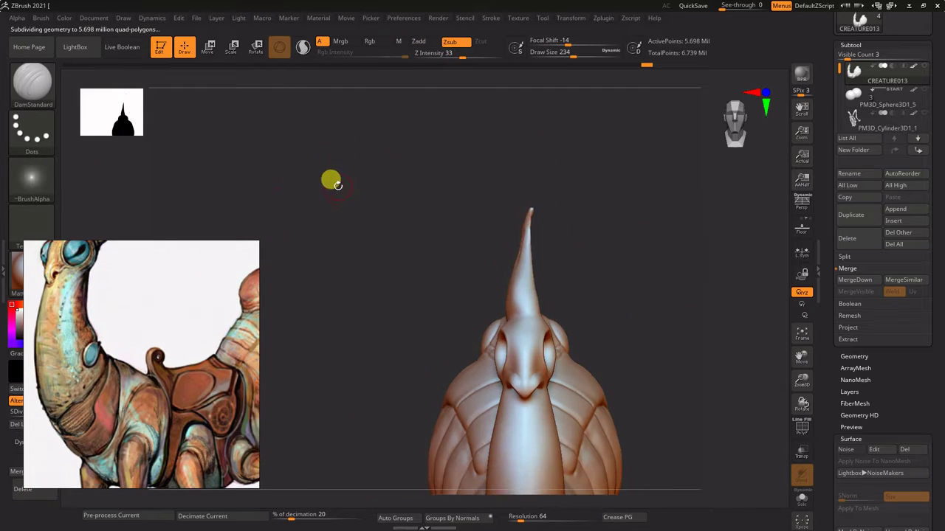
click(178, 78)
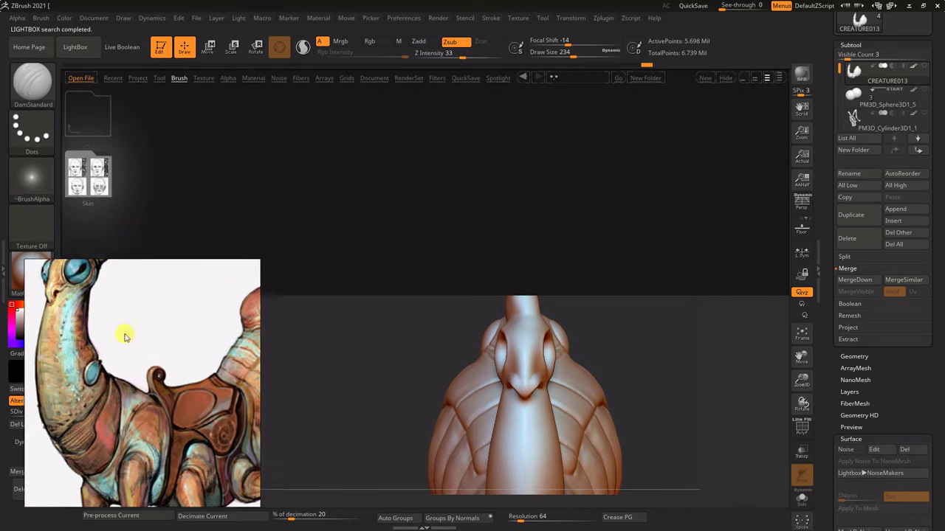
double_click(87, 177)
double_click(493, 189)
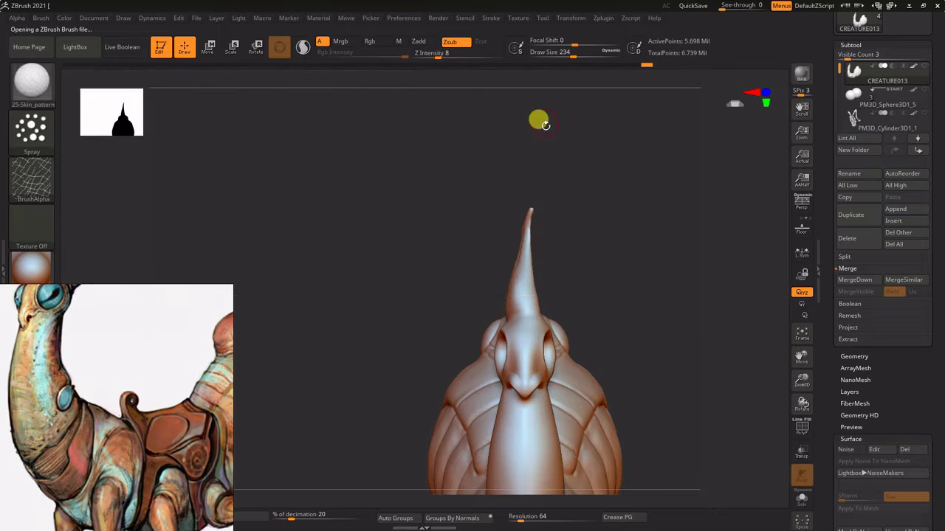
Switch to a gray material and spray leathery skin texture across the body.
scroll(654, 236, up, 5)
mouse_move(679, 289)
mouse_down()
mouse_move(595, 249)
mouse_move(276, 350)
mouse_move(396, 272)
mouse_up()
drag(493, 274, 465, 231)
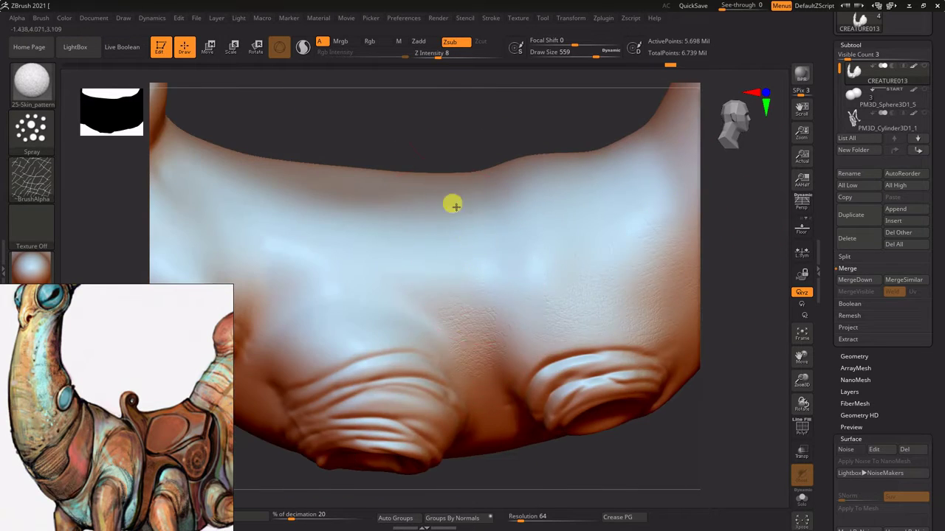
key(m)
click(179, 348)
mouse_move(626, 281)
mouse_down()
mouse_move(609, 180)
mouse_move(480, 228)
mouse_move(459, 254)
mouse_up()
key(b)
key(s)
key(t)
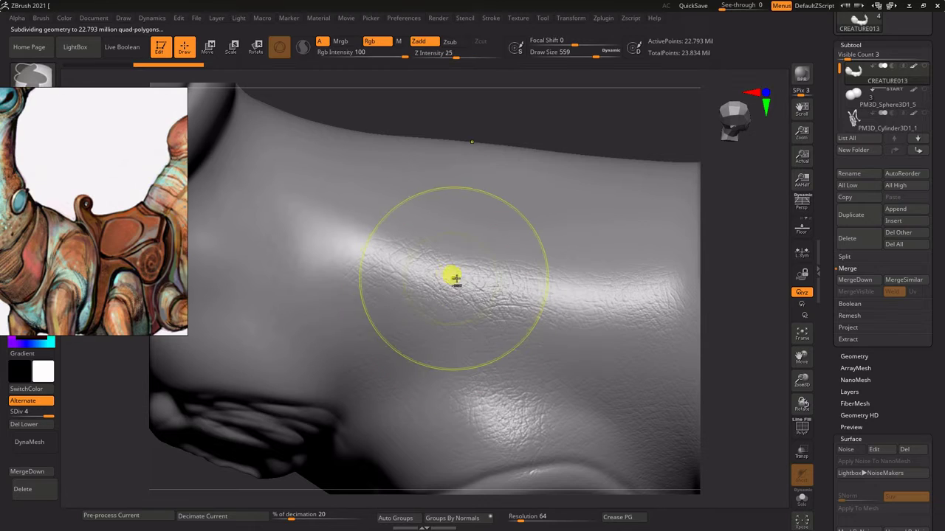
drag(499, 152, 511, 127)
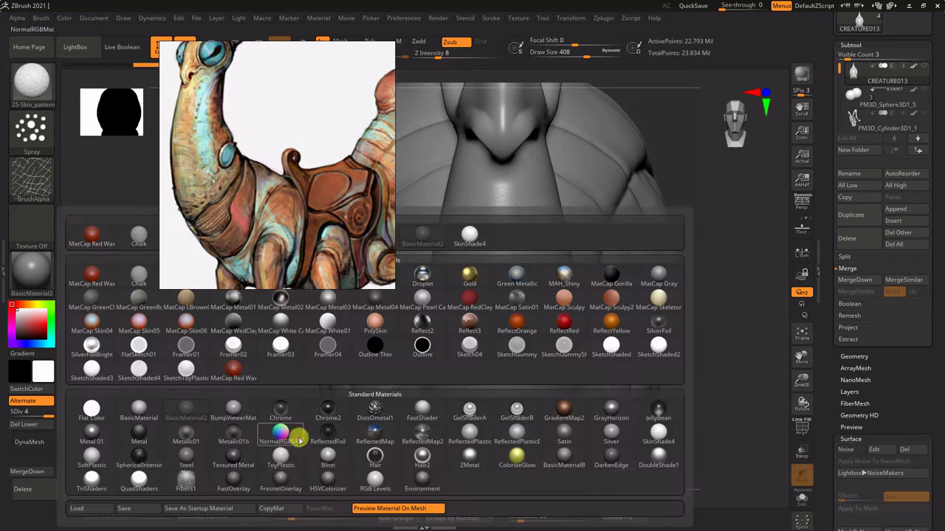
Switch the creature back to the MatCap Skin04 material.
click(251, 389)
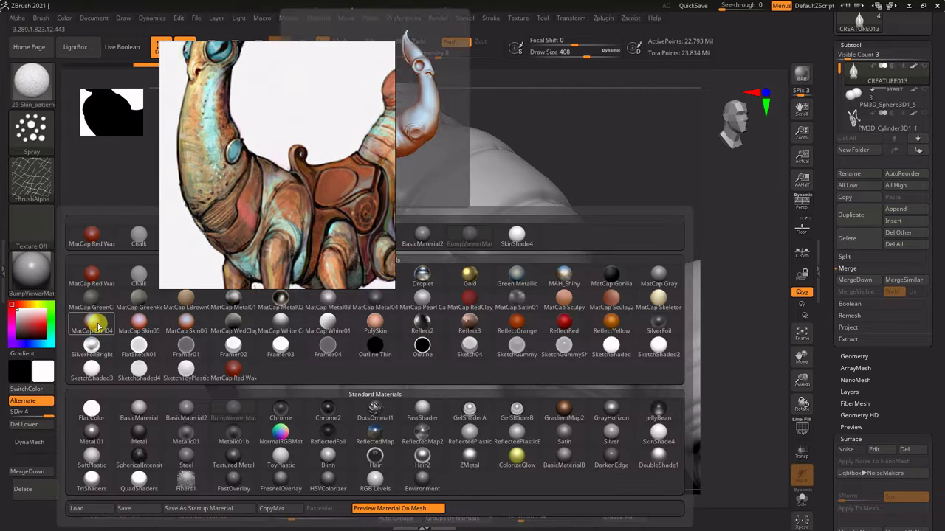
click(94, 321)
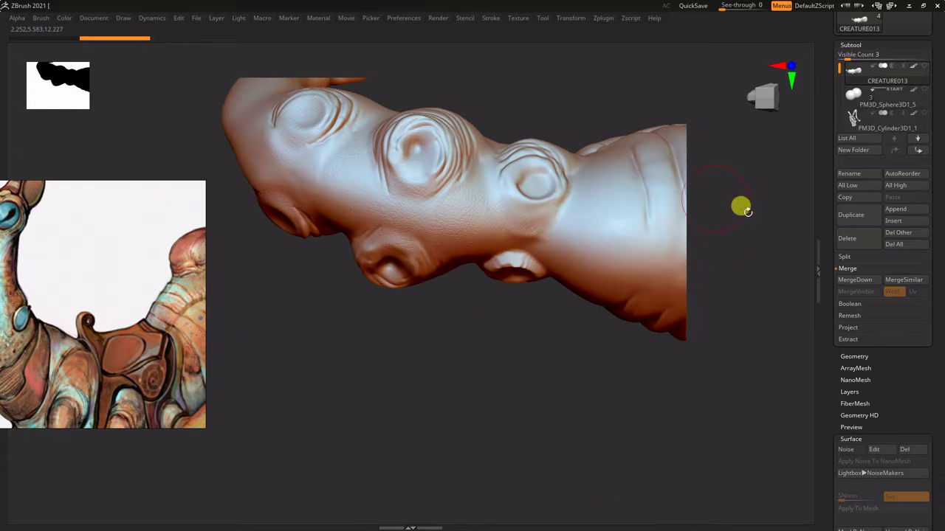
key(s)
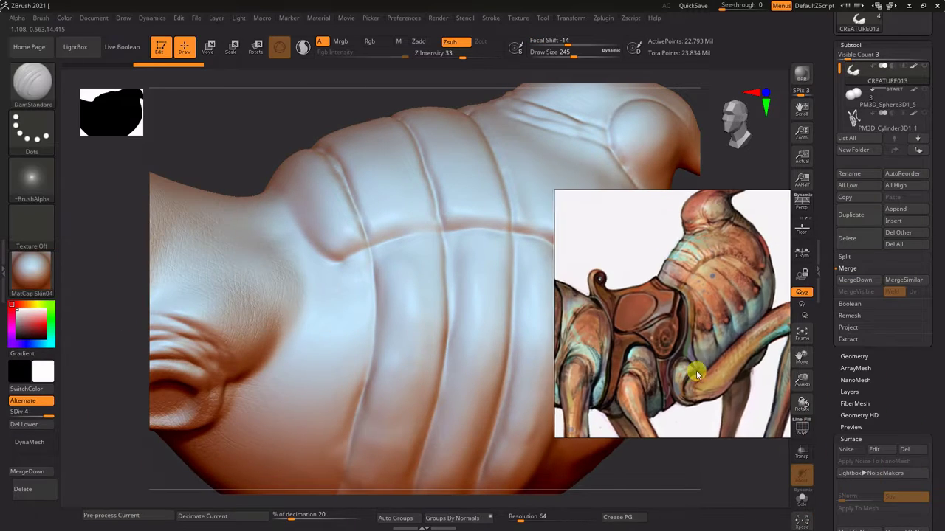
Apply the grey BasicMaterial and inflate the neck-belly fold with a 585-size brush.
click(36, 285)
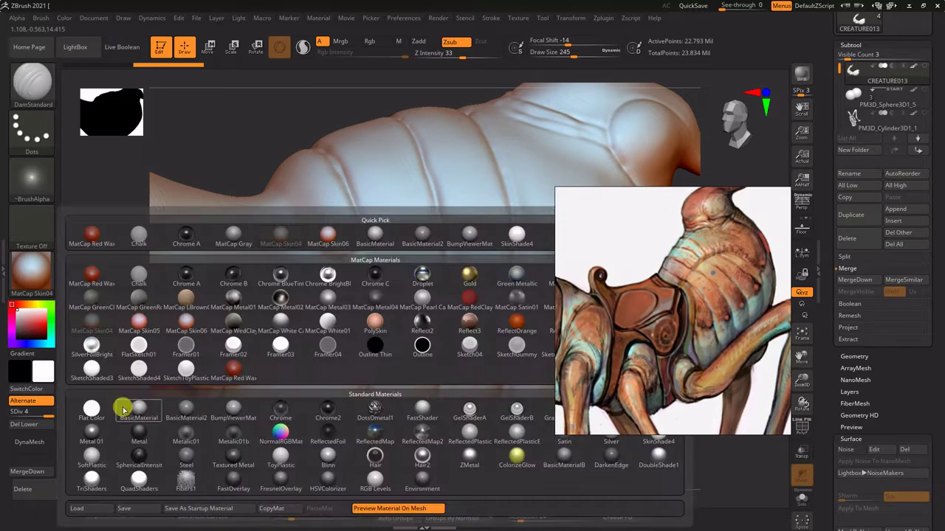
click(146, 405)
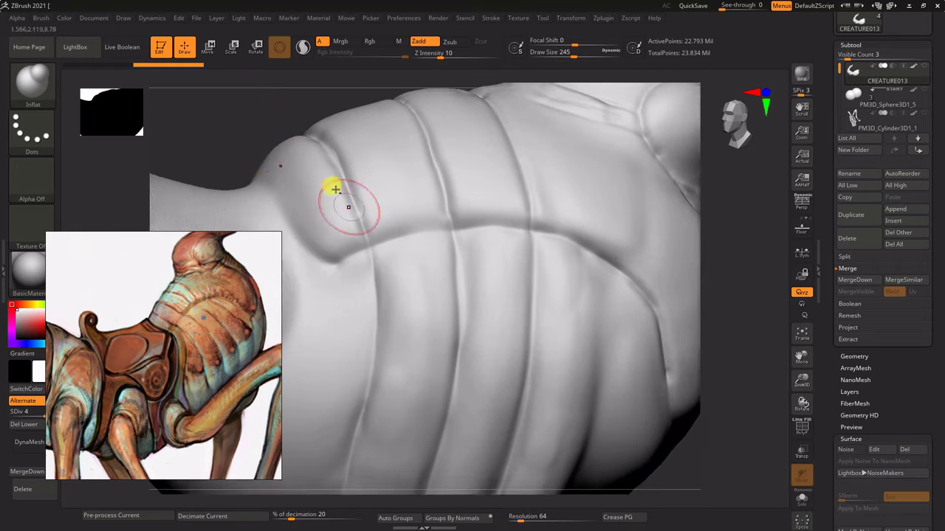
drag(423, 246, 414, 411)
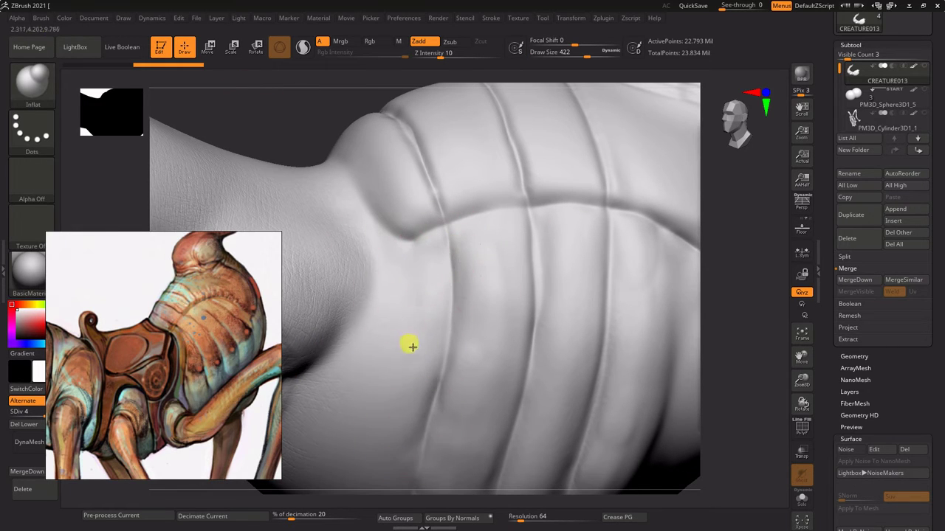
key(bracketright)
key(bracketright)
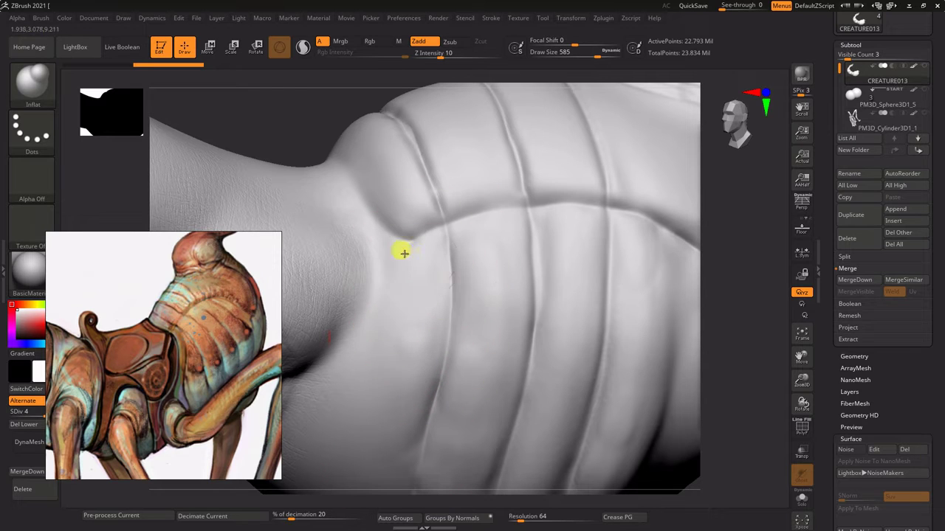
drag(391, 375, 468, 247)
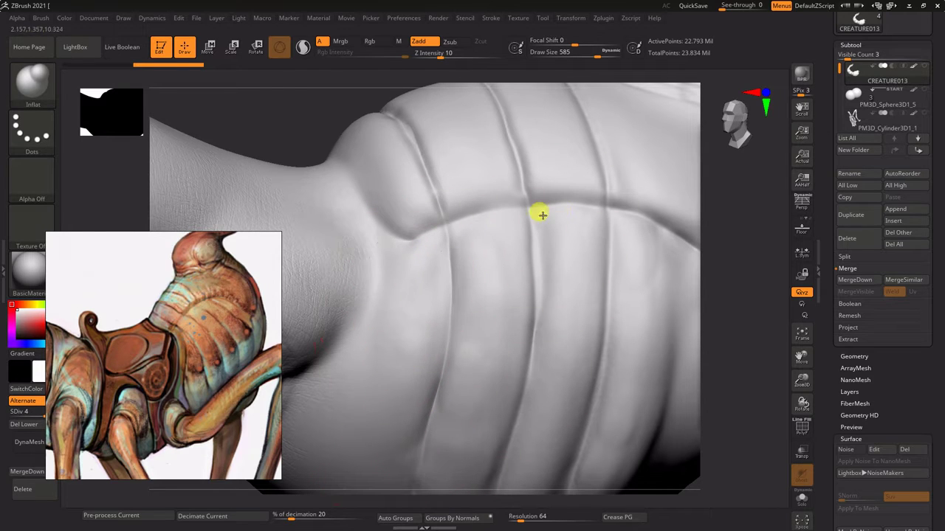
Set Draw Size to 500 and carve a belly crease with DamStandard, smoothing its edges.
text(s)
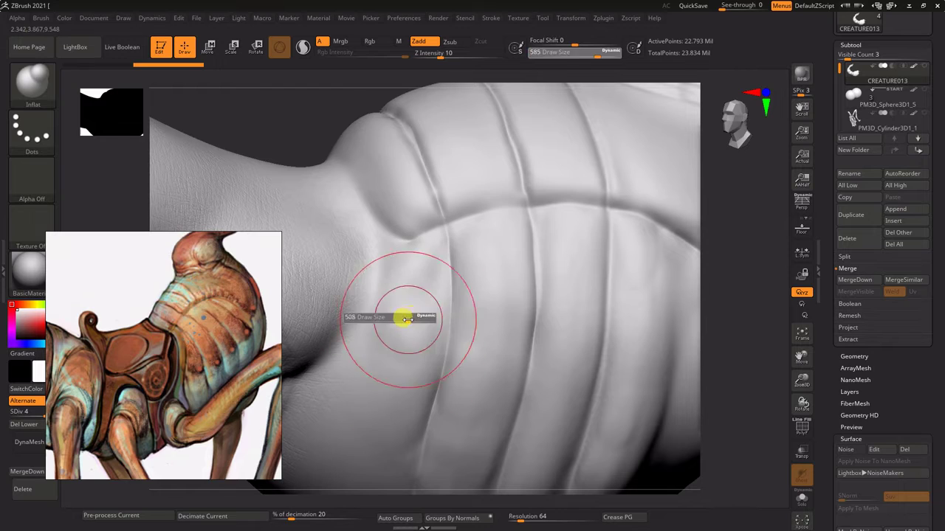
text(500)
key(Return)
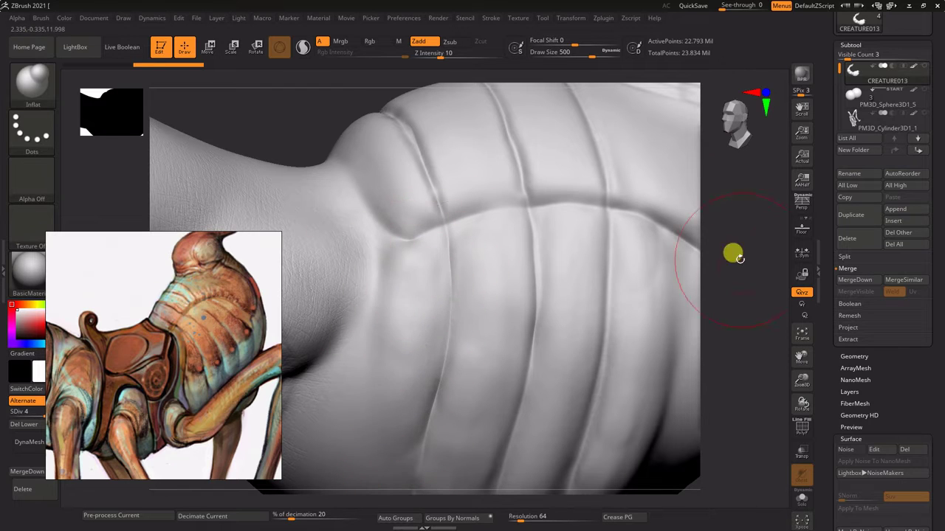
mouse_move(760, 294)
alt+mouse_down()
mouse_move(639, 135)
mouse_move(367, 269)
alt+mouse_up()
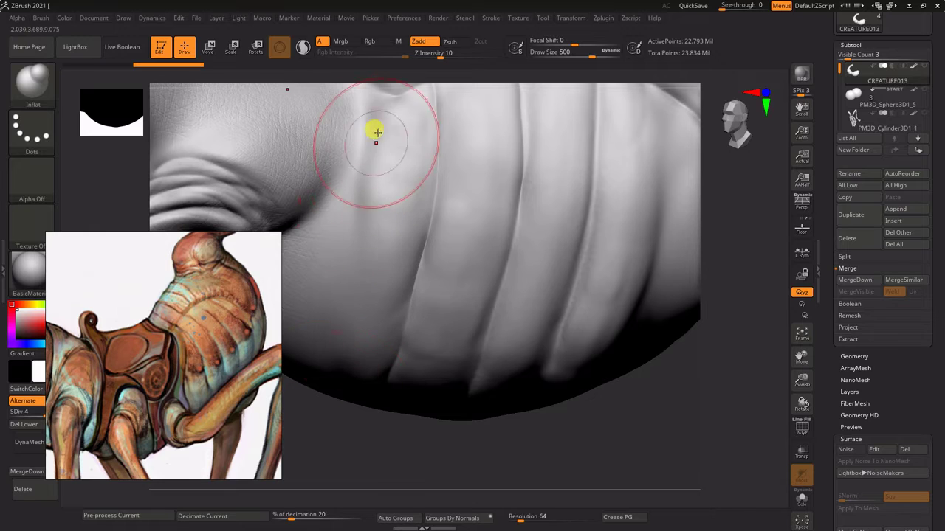
key(b)
key(d)
key(s)
key(shift)
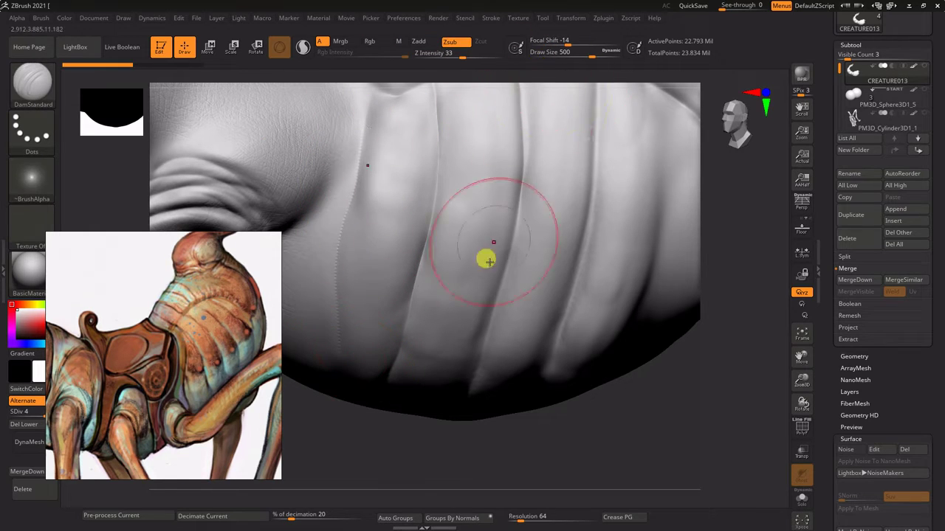
key(shift)
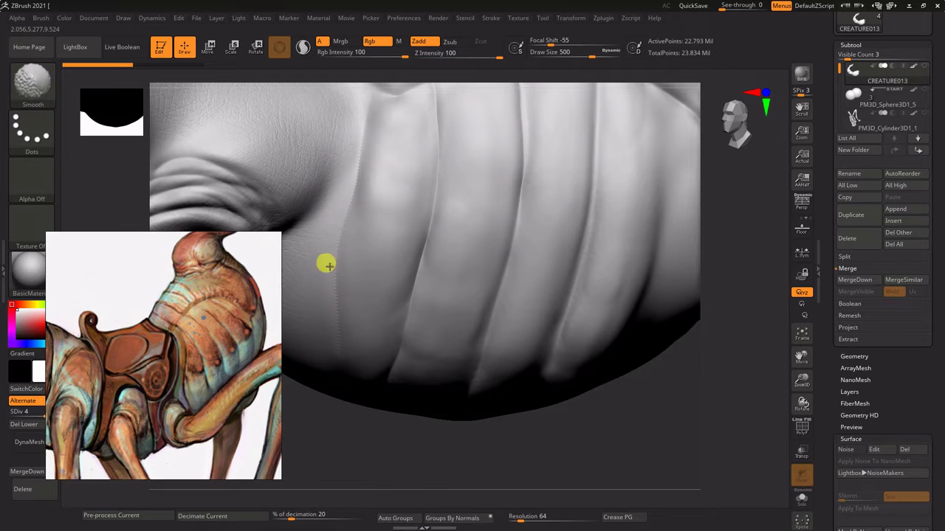
Adjust the Stroke Lazy Mouse options, then smooth the crease further.
click(487, 18)
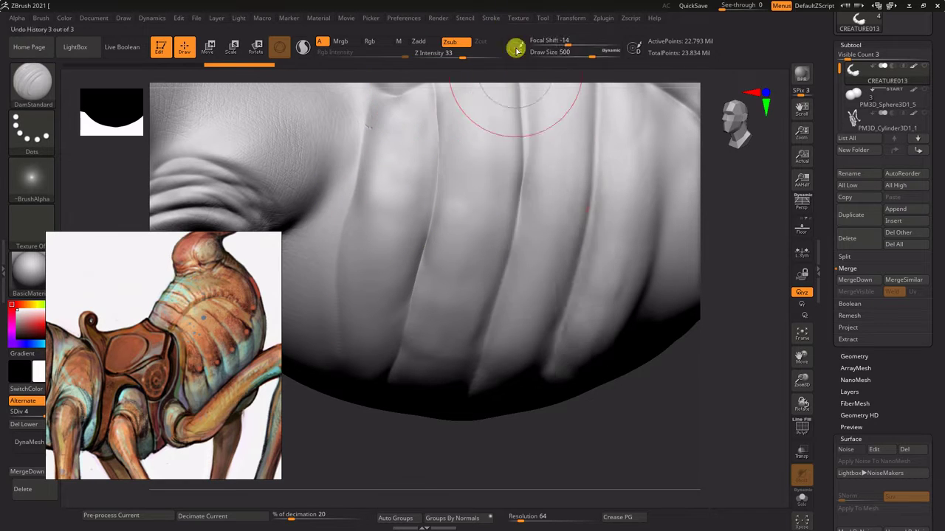
click(516, 285)
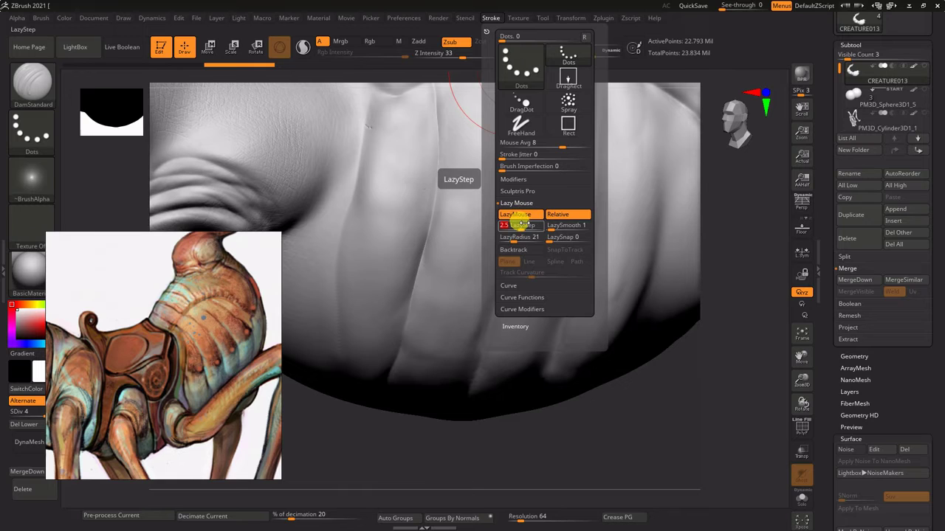
key(shift)
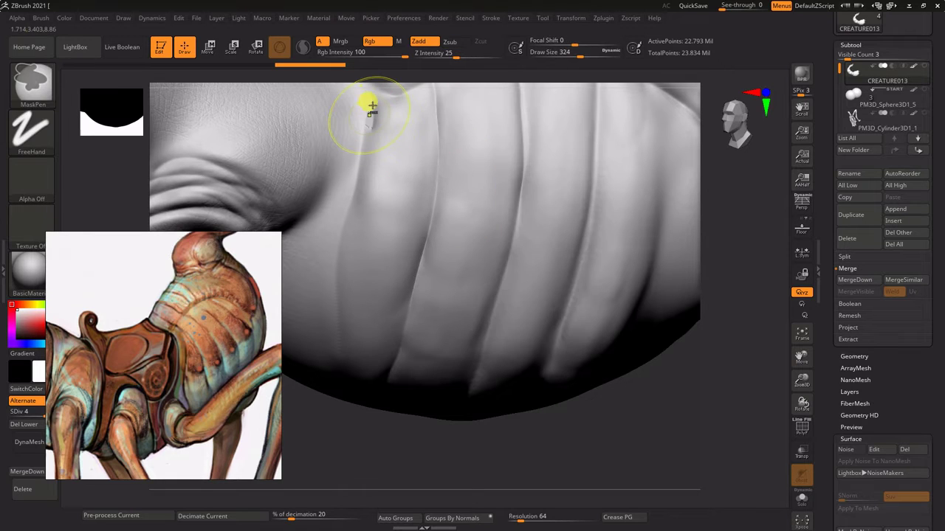
key(shift)
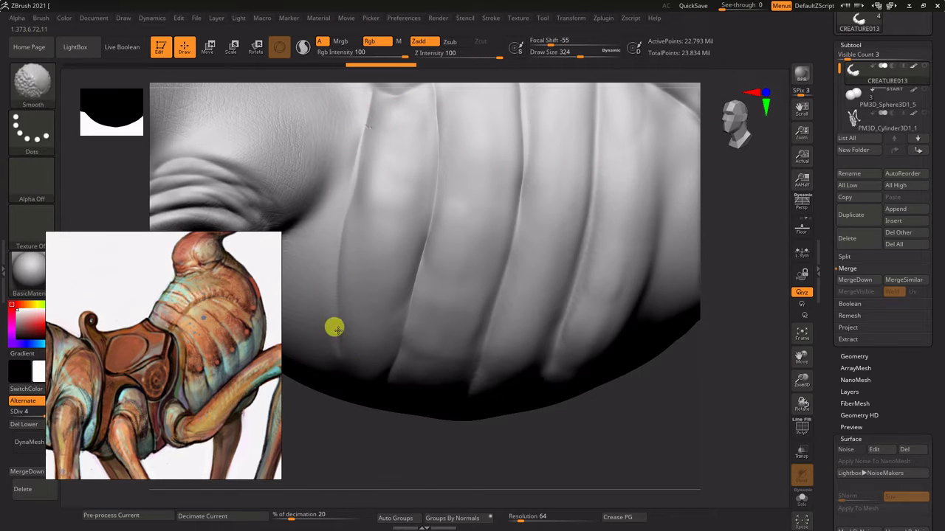
Try a skin-pattern brush from the Lightbox brush library and undo its dab.
key(b)
key(comma)
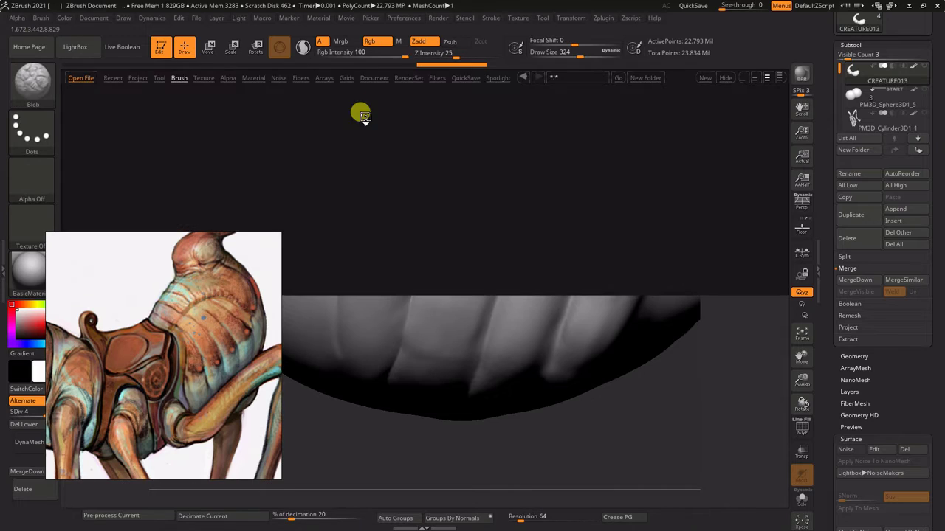
double_click(407, 162)
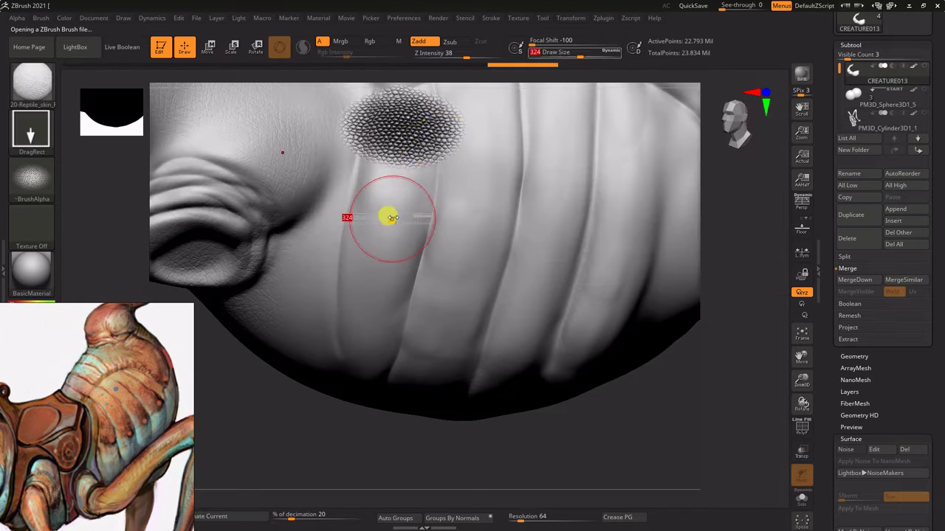
key(comma)
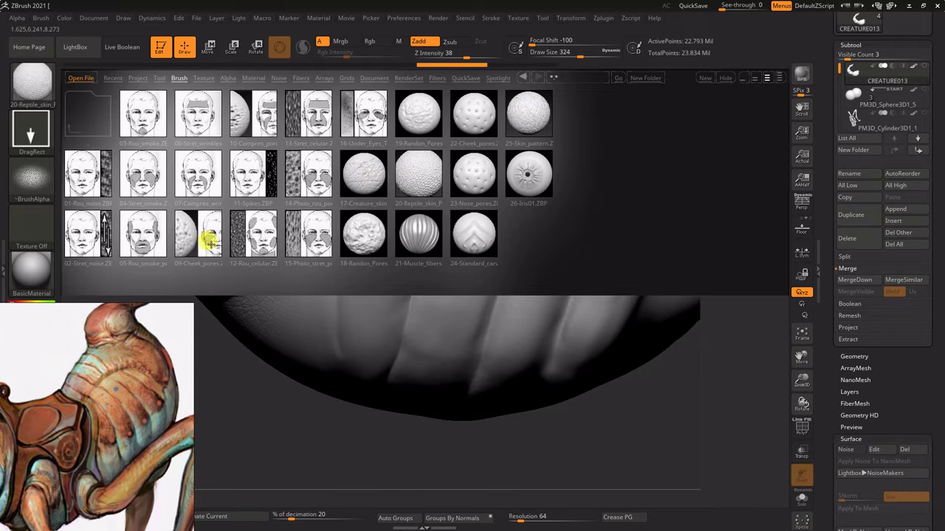
Load 18-Randon_Pores, turn the view toward the head and horn, and reopen the brush library.
double_click(360, 238)
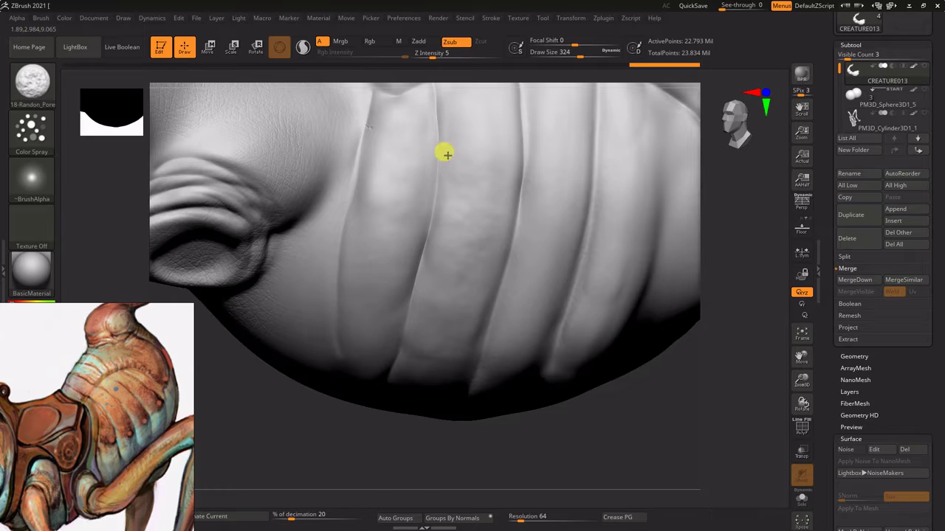
mouse_move(679, 404)
mouse_down()
mouse_move(666, 177)
mouse_move(440, 229)
mouse_up()
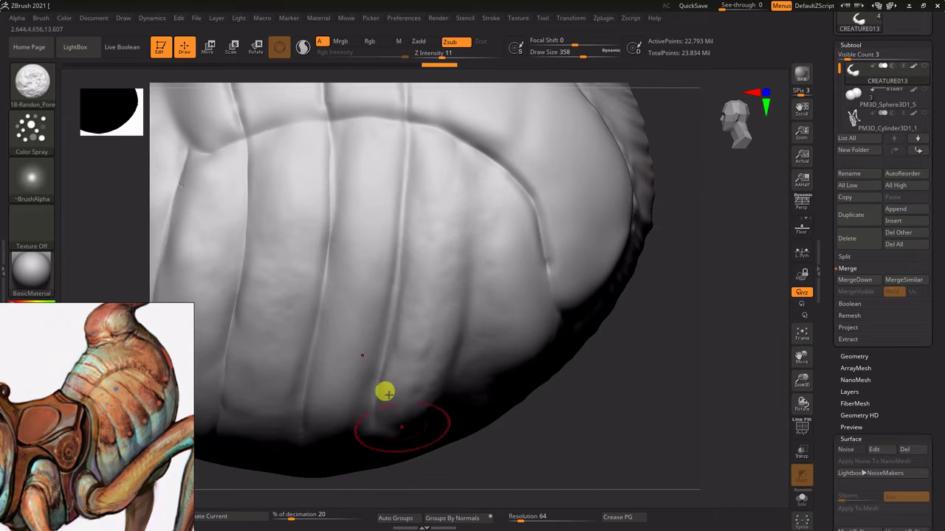
mouse_move(667, 252)
mouse_down()
mouse_move(679, 215)
mouse_move(540, 306)
mouse_move(540, 163)
mouse_move(436, 286)
mouse_move(462, 256)
mouse_up()
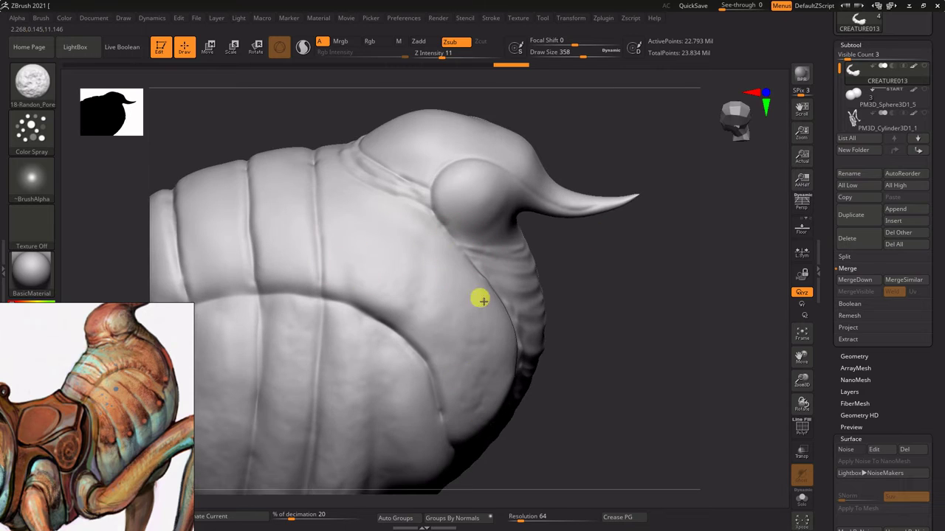
mouse_move(482, 301)
mouse_down()
mouse_move(704, 298)
mouse_move(428, 211)
mouse_move(627, 323)
mouse_move(631, 293)
mouse_up()
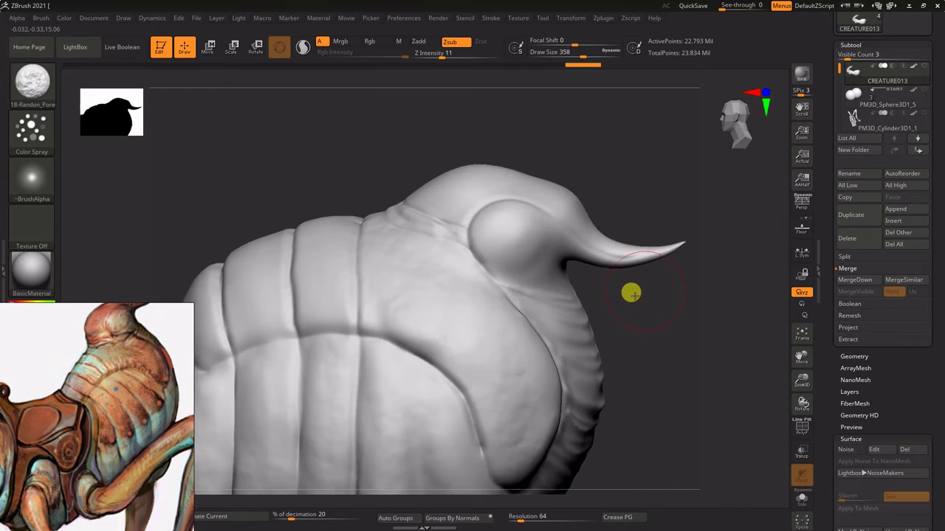
key(b)
click(618, 247)
key(comma)
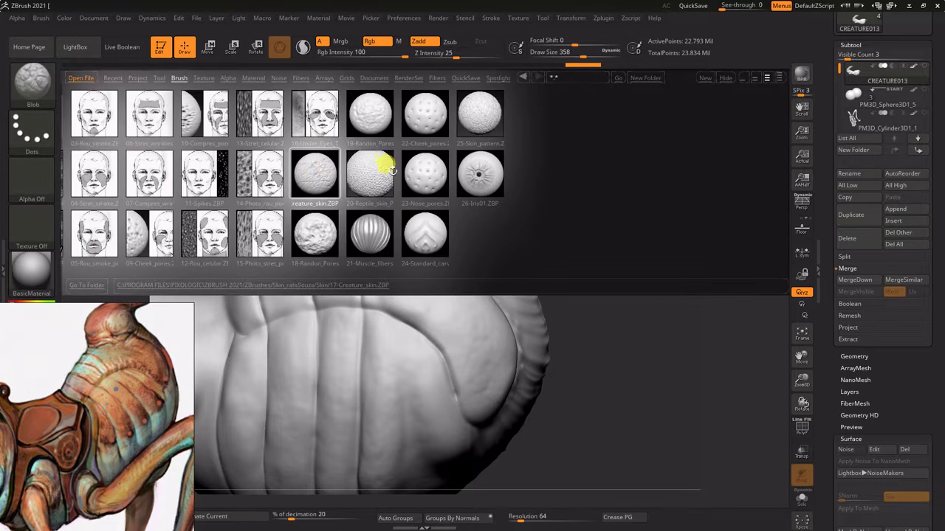
Load 17-Creature_skin and add wrinkle texture around the eye and side of the head.
double_click(318, 177)
mouse_move(586, 278)
mouse_down()
mouse_move(635, 165)
mouse_move(477, 270)
mouse_move(541, 327)
mouse_up()
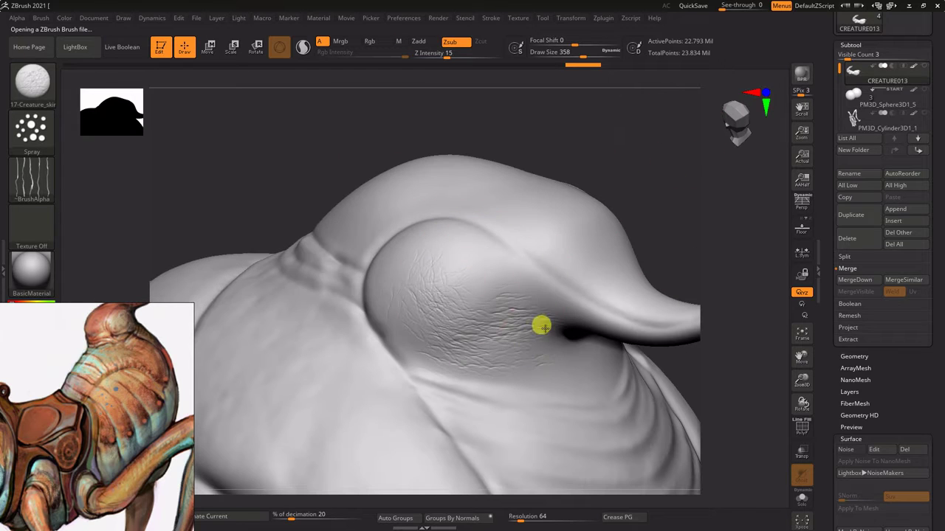
mouse_move(449, 271)
mouse_down()
mouse_move(542, 257)
mouse_move(462, 238)
mouse_move(637, 162)
mouse_move(548, 236)
mouse_up()
mouse_move(686, 204)
mouse_down()
mouse_move(618, 181)
mouse_move(628, 165)
mouse_move(494, 362)
mouse_move(552, 358)
mouse_move(457, 359)
mouse_move(686, 284)
mouse_move(625, 344)
mouse_move(644, 278)
mouse_move(546, 205)
mouse_move(425, 296)
mouse_up()
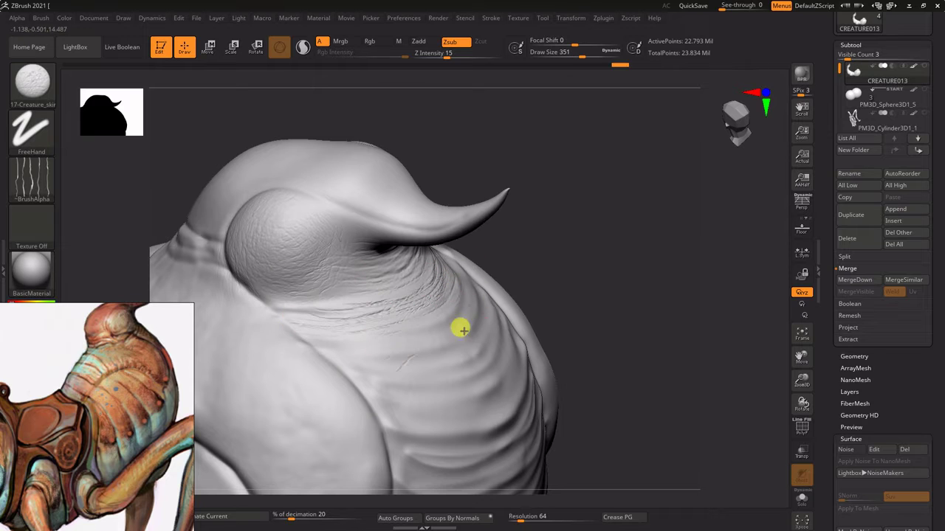
mouse_move(460, 330)
mouse_down()
mouse_move(605, 214)
mouse_move(485, 185)
mouse_move(485, 390)
mouse_up()
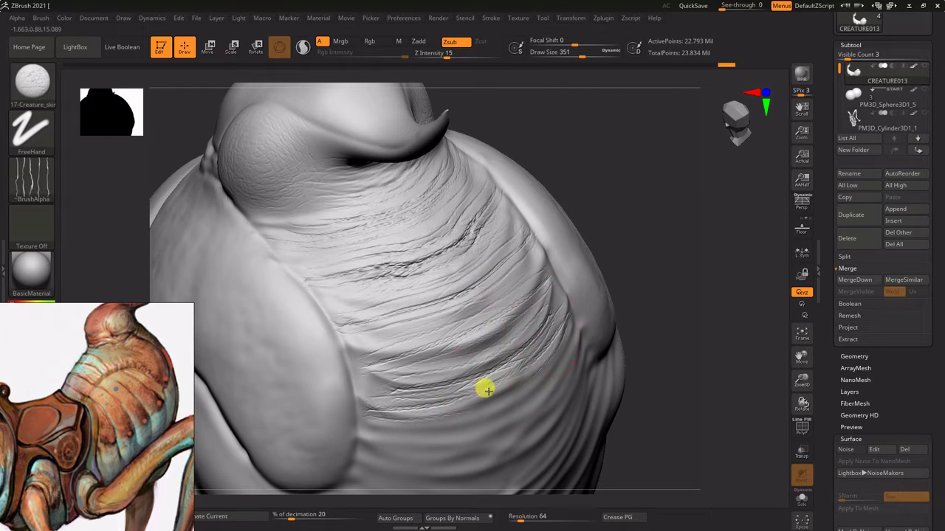
click(491, 17)
click(515, 237)
click(491, 17)
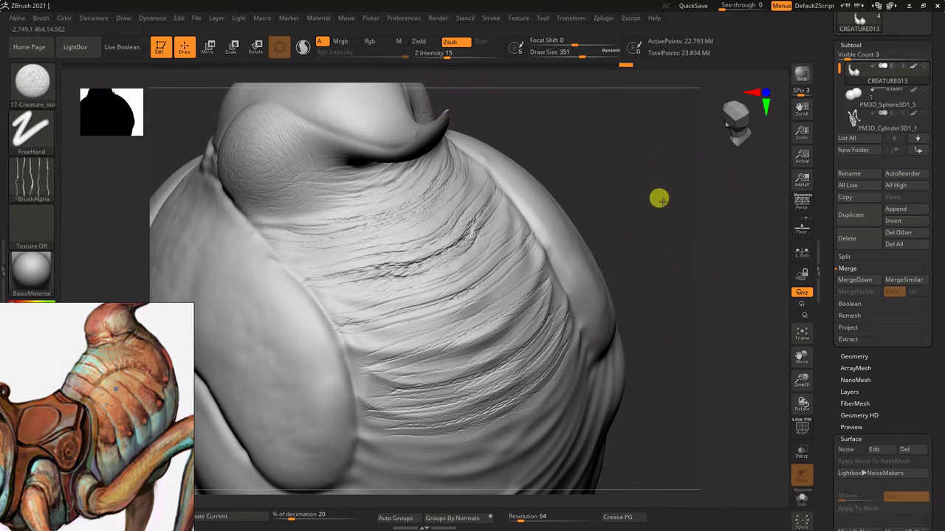
Carve horizontal creases across the belly, soften them, and pull back to the whole creature.
drag(658, 196, 406, 163)
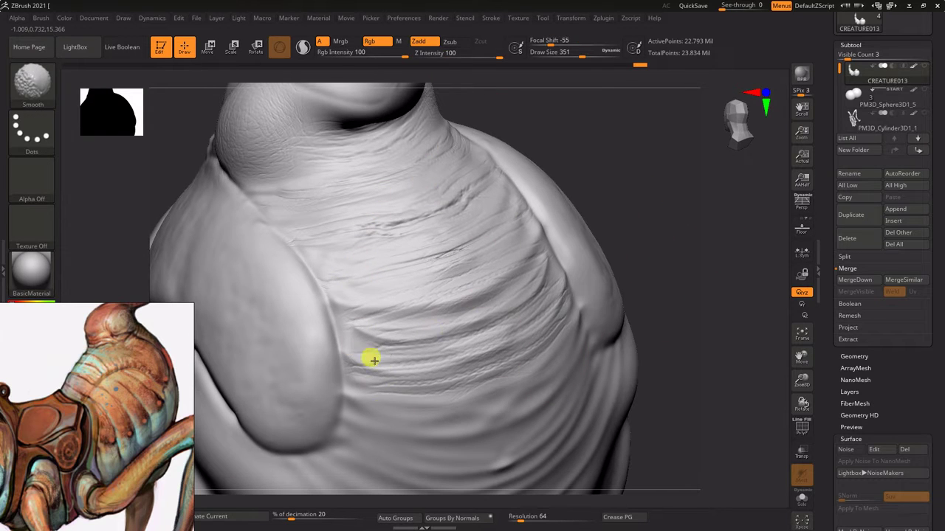
mouse_move(658, 228)
mouse_down()
mouse_move(627, 178)
mouse_move(648, 175)
mouse_move(642, 181)
mouse_up()
drag(329, 216, 509, 222)
drag(254, 247, 472, 270)
drag(343, 251, 508, 290)
shift+drag(318, 295, 474, 236)
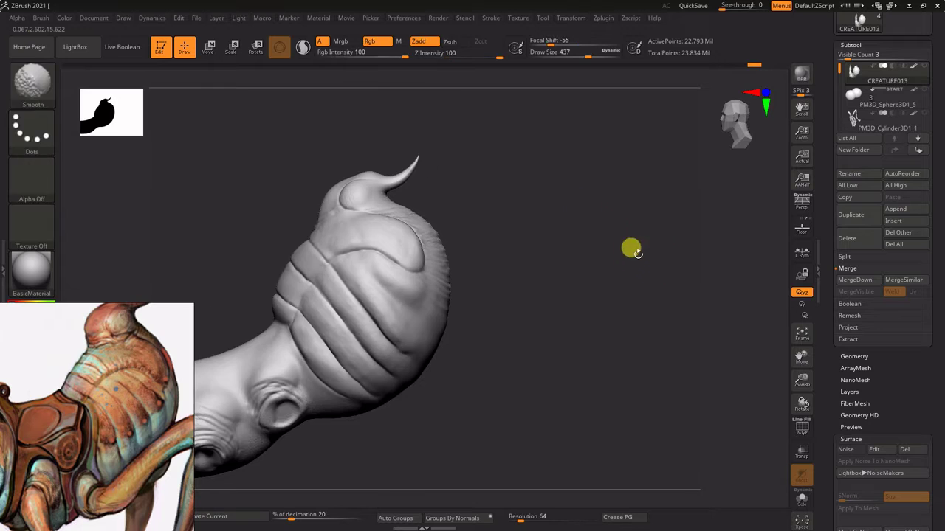
mouse_move(631, 249)
mouse_down()
mouse_move(610, 214)
mouse_move(658, 231)
mouse_up()
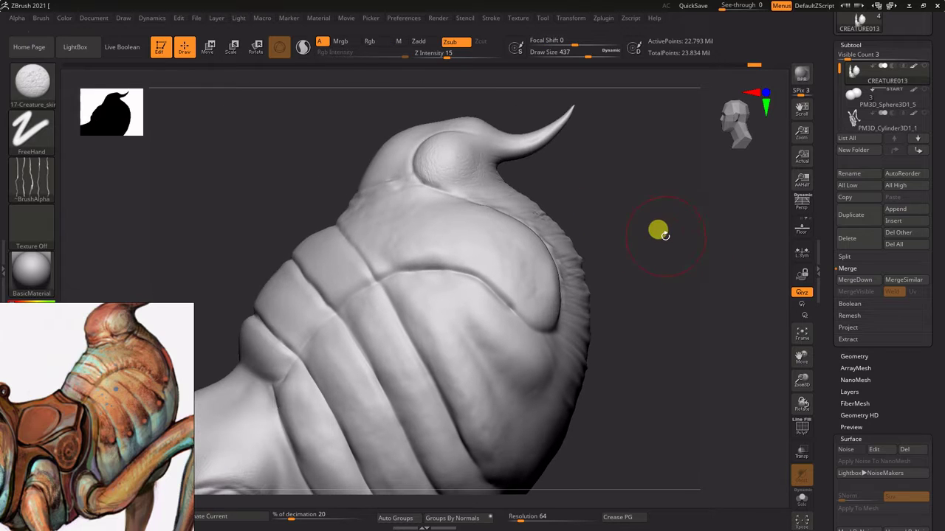
Load 06-Stret_wrinkles and stamp wrinkle patches across the front of the body and torso.
key(comma)
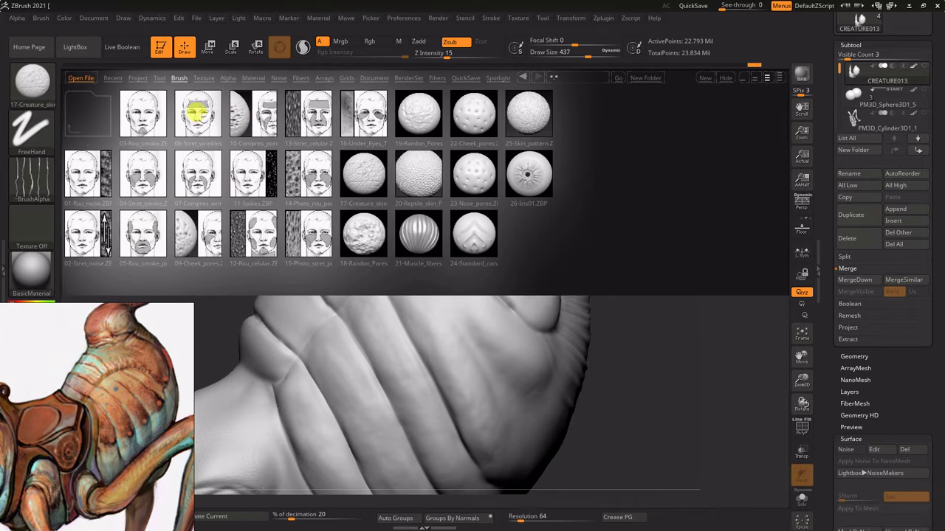
double_click(197, 114)
mouse_move(643, 220)
mouse_down()
mouse_move(679, 211)
mouse_move(682, 169)
mouse_move(707, 227)
mouse_move(575, 155)
mouse_move(451, 194)
mouse_move(641, 196)
mouse_move(483, 299)
mouse_up()
drag(413, 328, 566, 337)
drag(540, 162, 461, 188)
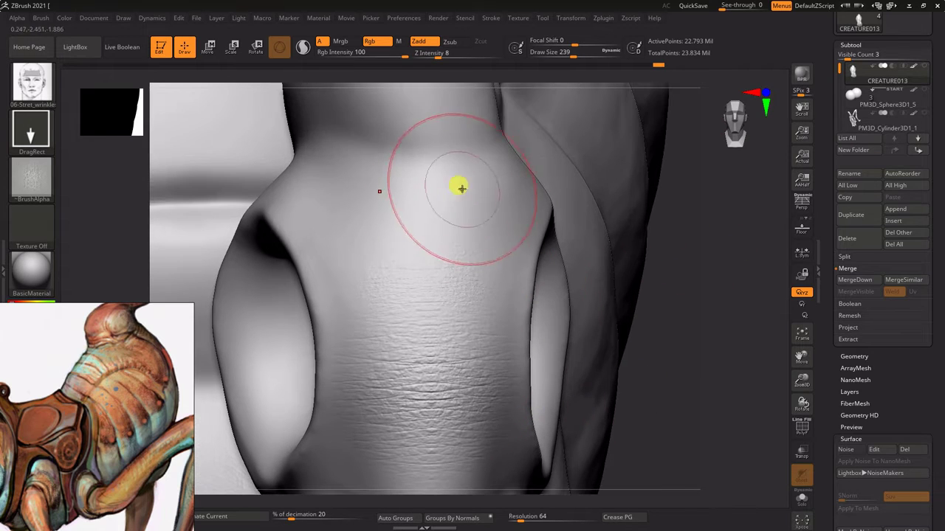
drag(600, 302, 509, 298)
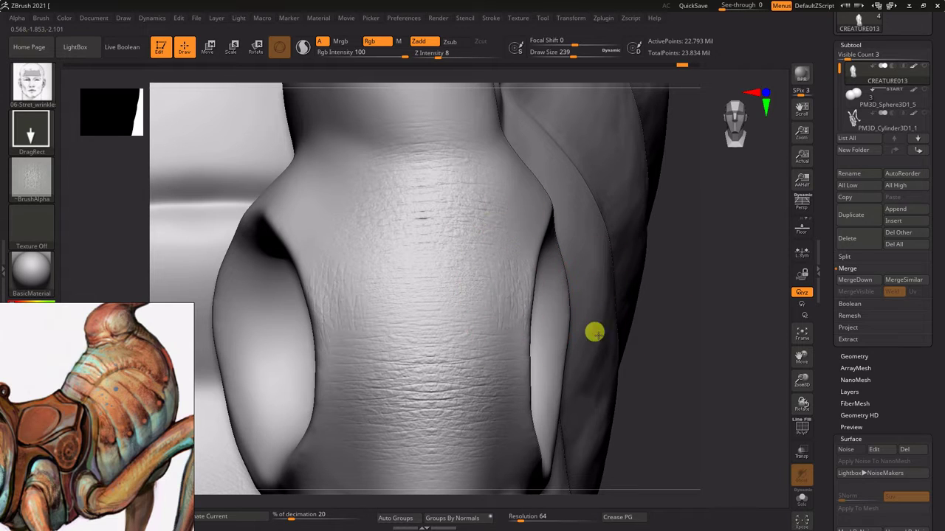
drag(574, 306, 523, 293)
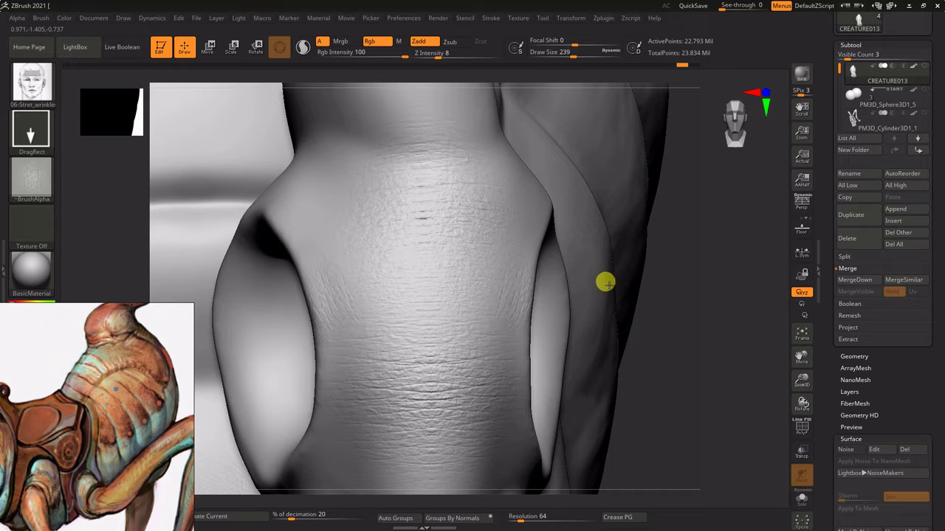
mouse_move(590, 262)
right_down()
mouse_move(543, 364)
mouse_move(509, 284)
right_up()
drag(502, 302, 516, 284)
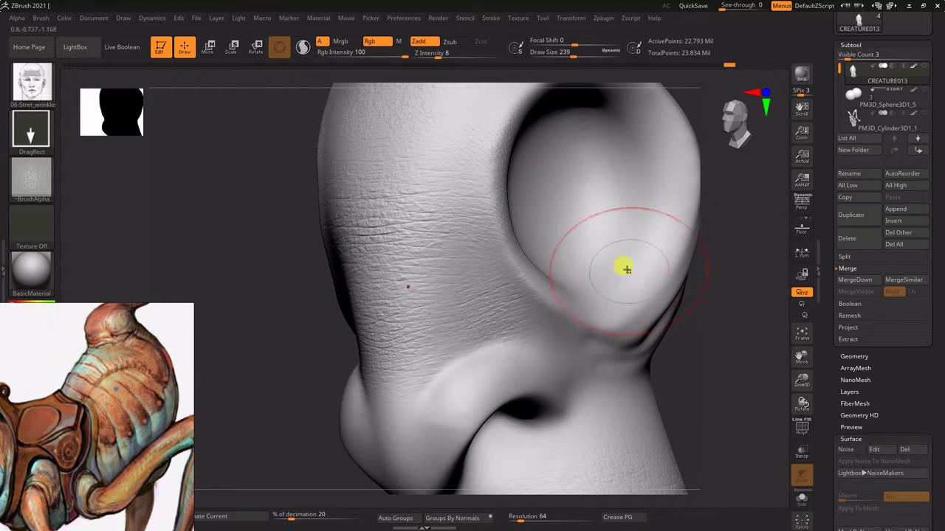
Orbit around the neck and shoulder junction to inspect the wrinkle coverage.
mouse_move(626, 270)
right_down()
mouse_move(713, 263)
mouse_move(525, 276)
right_up()
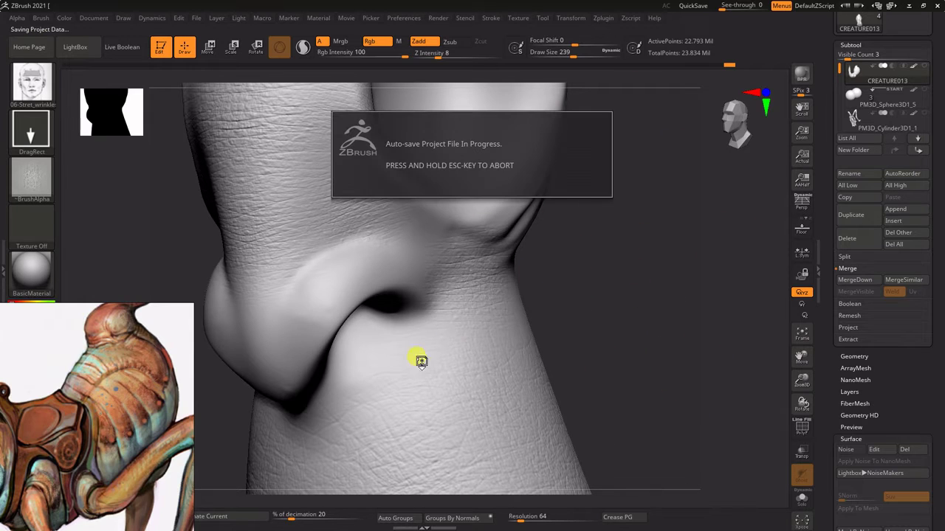
right_drag(612, 279, 386, 273)
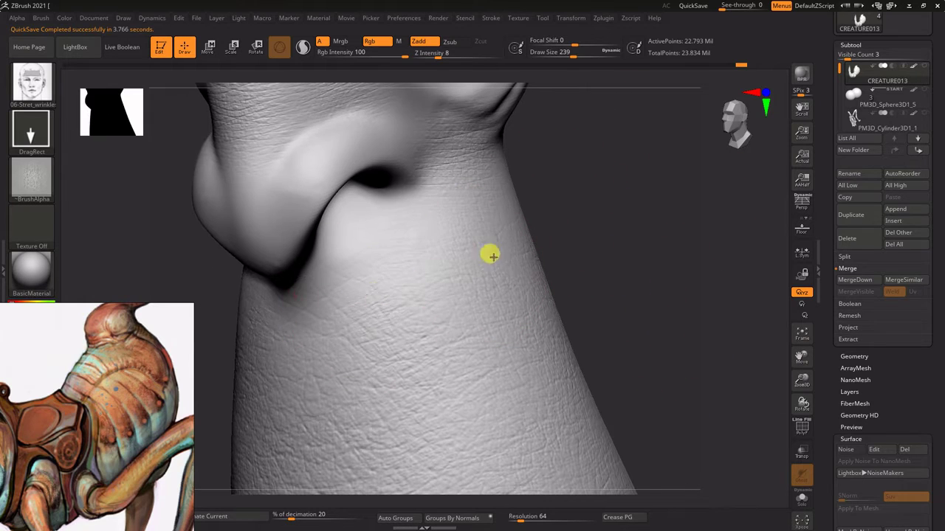
right_drag(417, 378, 392, 276)
right_drag(534, 266, 376, 305)
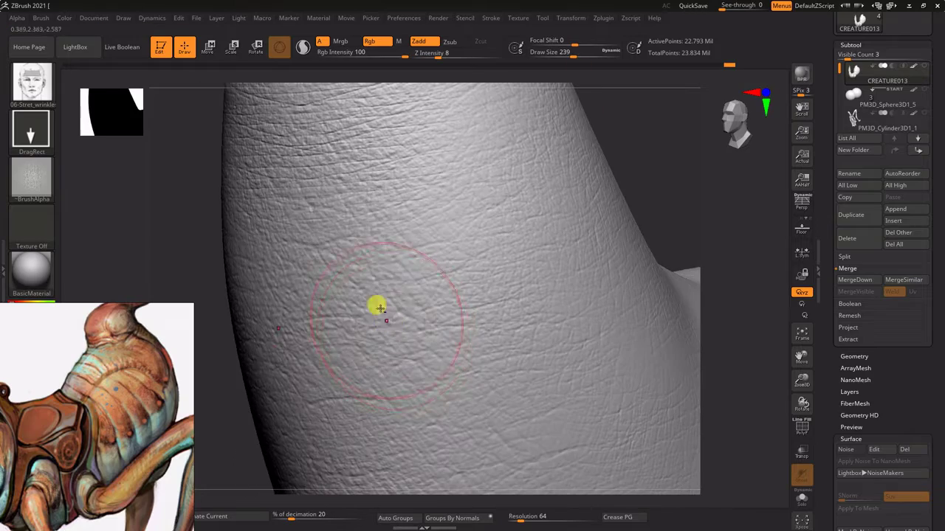
right_drag(673, 249, 672, 145)
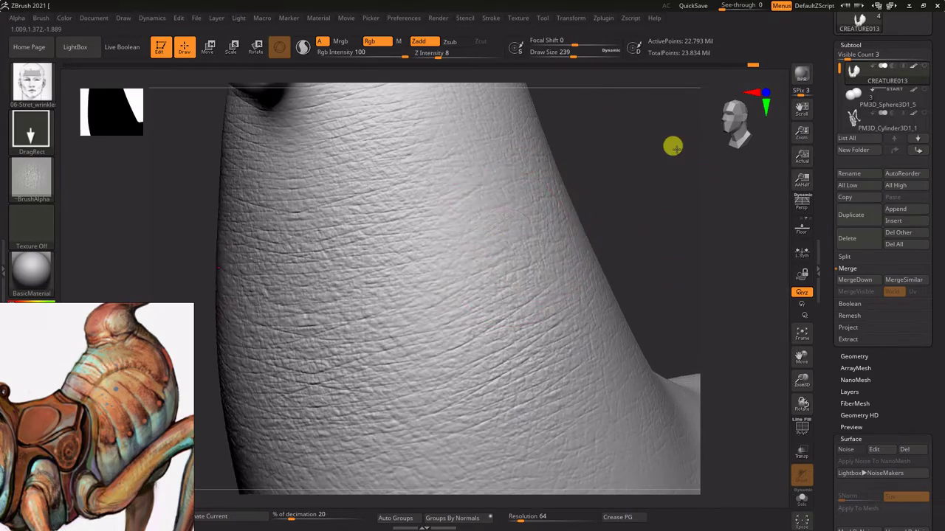
right_drag(620, 238, 485, 173)
right_drag(637, 198, 501, 308)
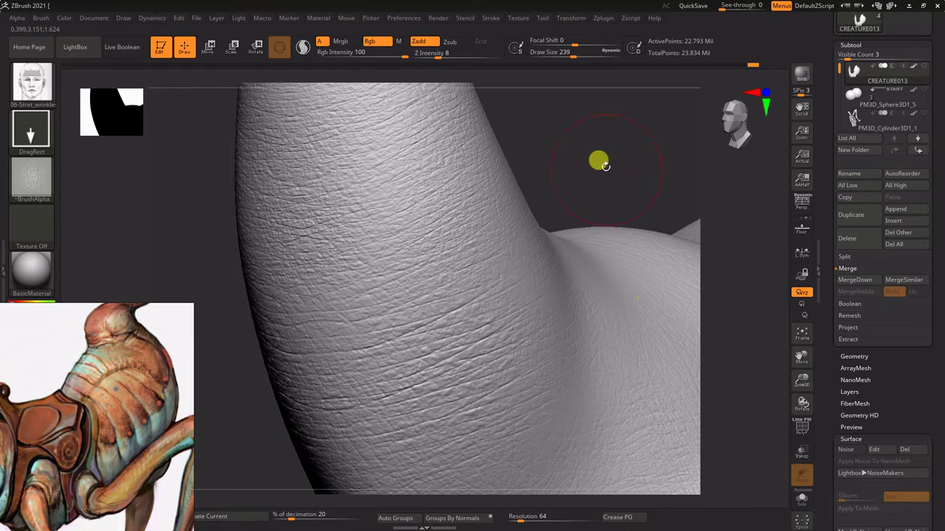
mouse_move(599, 160)
right_down()
mouse_move(538, 135)
mouse_move(535, 282)
mouse_move(536, 259)
right_up()
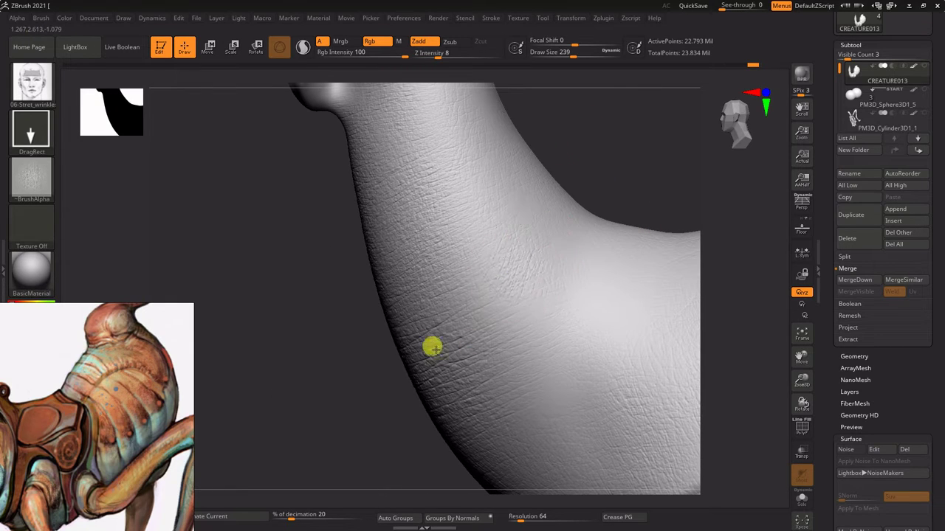
Shrink the brush to 116 and stamp wrinkles onto the back of the hand and wrist.
mouse_move(382, 274)
right_down()
mouse_move(313, 281)
mouse_move(582, 251)
mouse_move(656, 160)
mouse_move(336, 364)
mouse_move(607, 222)
mouse_move(522, 278)
right_up()
right_drag(619, 189, 508, 116)
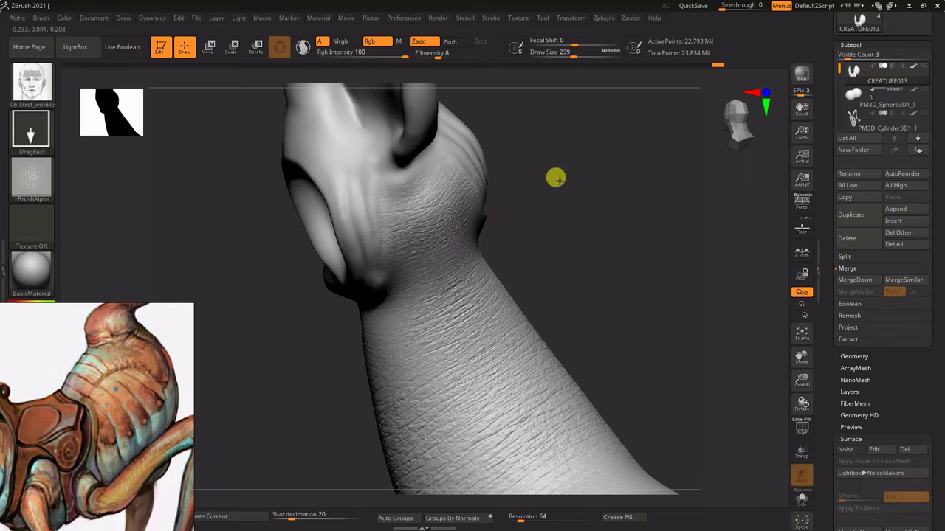
mouse_move(555, 179)
alt+right_down()
mouse_move(595, 151)
mouse_move(579, 200)
mouse_move(631, 238)
alt+right_up()
key(s)
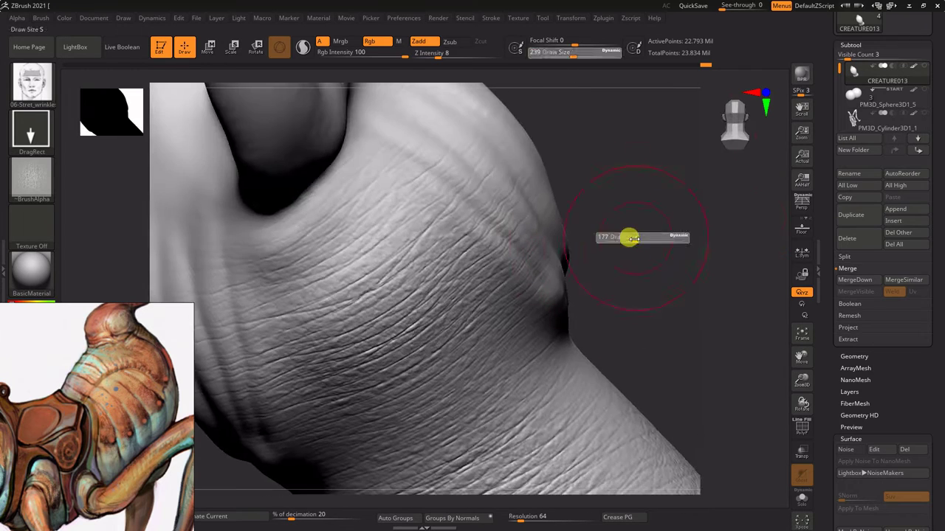
drag(633, 237, 616, 237)
right_drag(616, 238, 502, 226)
drag(458, 247, 416, 200)
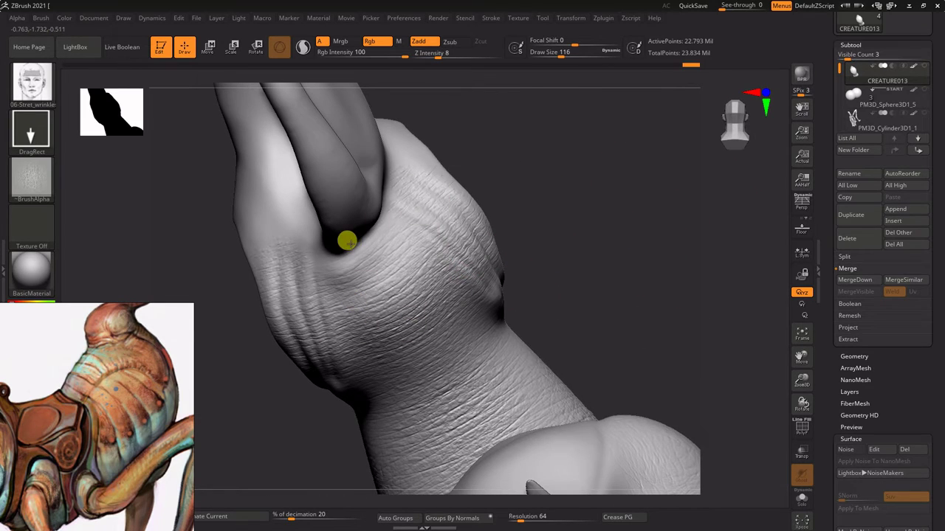
mouse_move(346, 241)
right_down()
mouse_move(582, 236)
mouse_move(509, 365)
mouse_move(553, 154)
right_up()
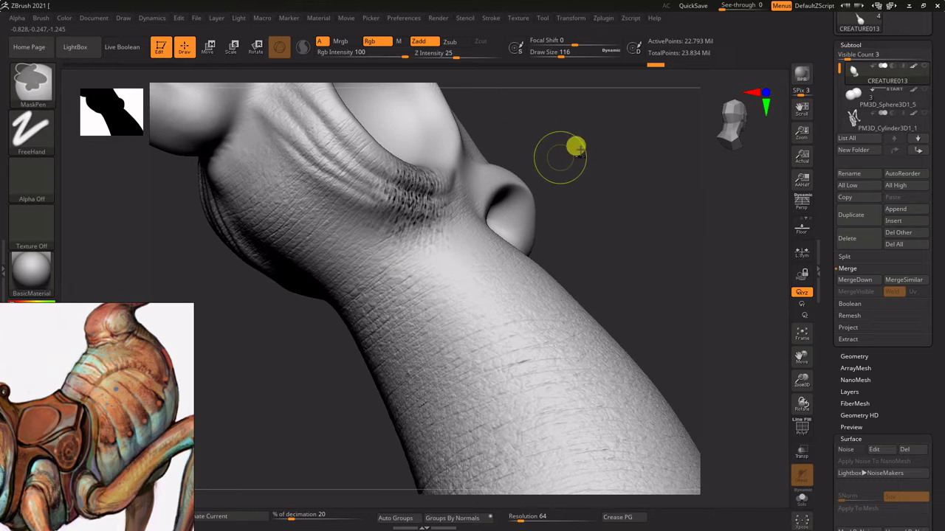
ctrl+drag(576, 147, 546, 140)
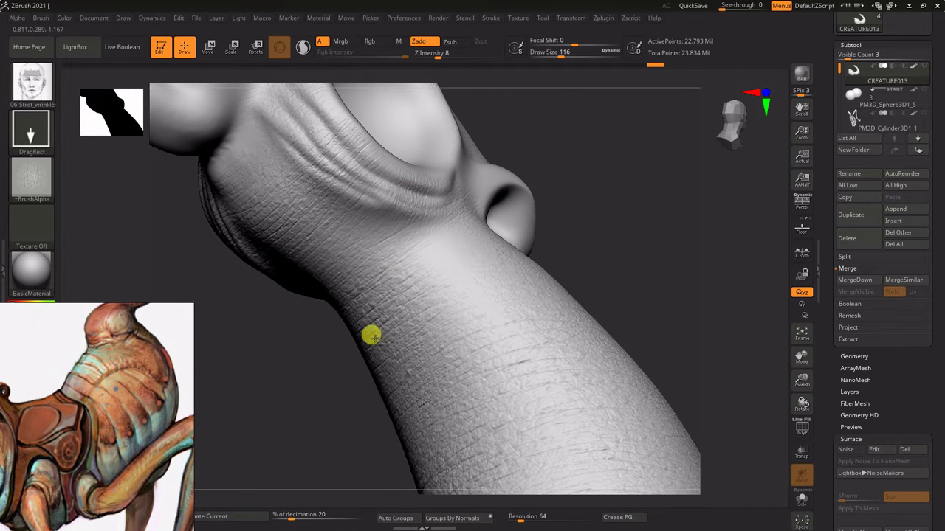
Lasso-isolate the ear, hiding the rest of the head, and reopen the brush library.
mouse_move(371, 336)
right_down()
mouse_move(520, 137)
mouse_move(447, 186)
mouse_move(498, 125)
right_up()
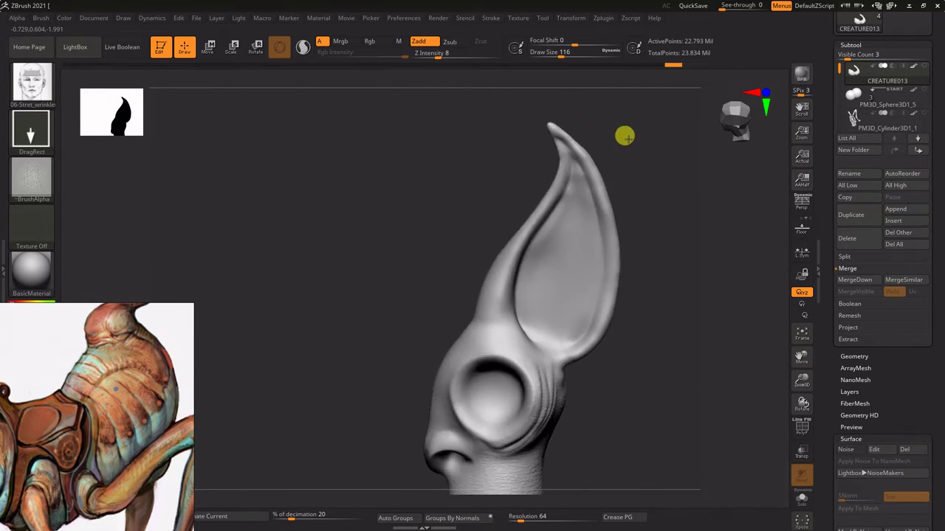
mouse_move(624, 136)
right_down()
mouse_move(674, 158)
mouse_move(732, 266)
mouse_move(211, 350)
right_up()
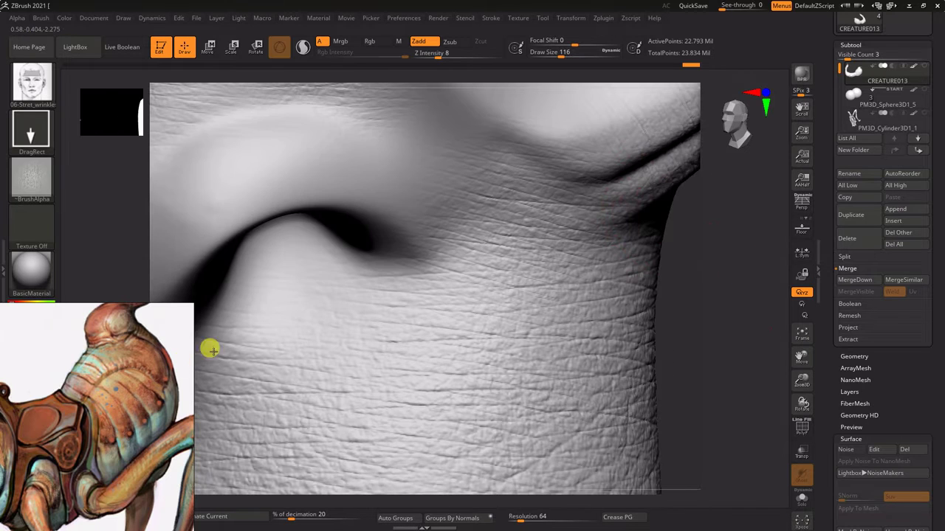
mouse_move(679, 221)
alt+right_down()
mouse_move(671, 249)
mouse_move(394, 280)
mouse_move(369, 158)
alt+right_up()
key(b)
click(259, 135)
mouse_move(367, 128)
ctrl+shift+mouse_down()
mouse_move(233, 133)
mouse_move(388, 110)
ctrl+shift+mouse_up()
mouse_move(388, 110)
alt+right_down()
mouse_move(635, 185)
mouse_move(539, 267)
mouse_move(379, 302)
alt+right_up()
ctrl+shift+click(540, 267)
mouse_move(312, 291)
alt+right_down()
mouse_move(594, 318)
mouse_move(618, 175)
alt+right_up()
key(comma)
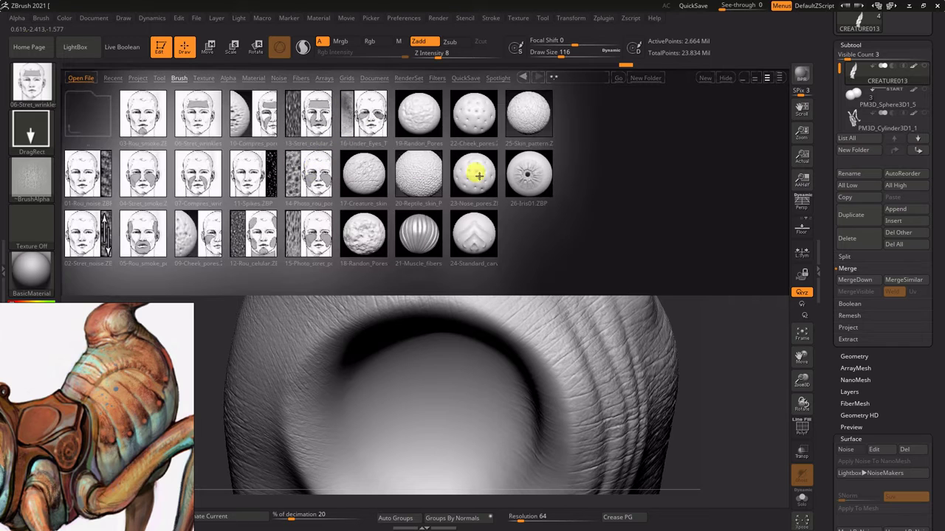
Load the nose pores brush, then the photo stretch skin brush, and turn to the ear rim.
double_click(473, 174)
key(comma)
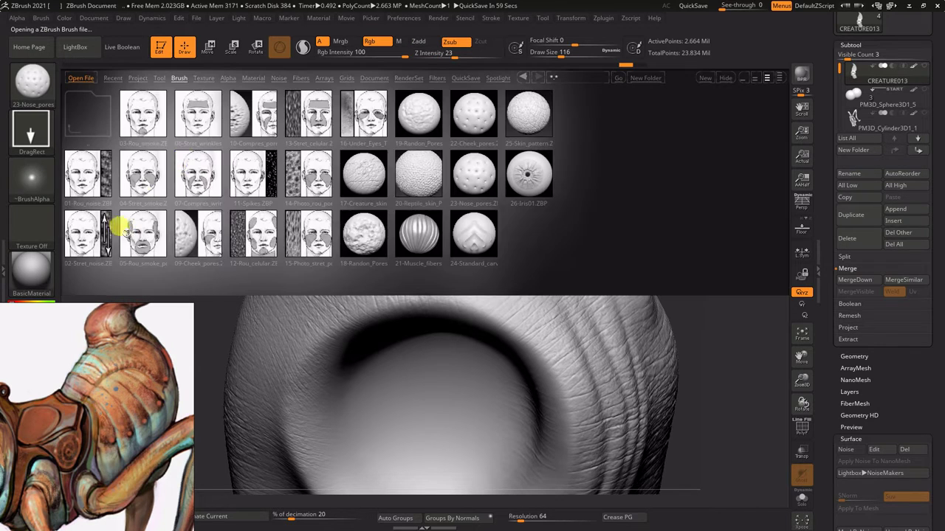
double_click(283, 253)
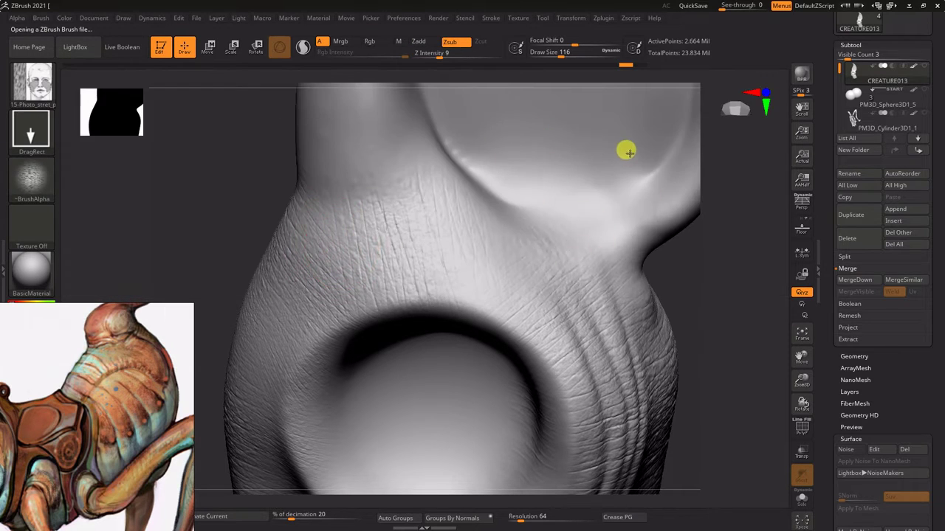
mouse_move(625, 150)
right_down()
mouse_move(716, 244)
mouse_move(427, 201)
right_up()
right_drag(728, 331, 412, 350)
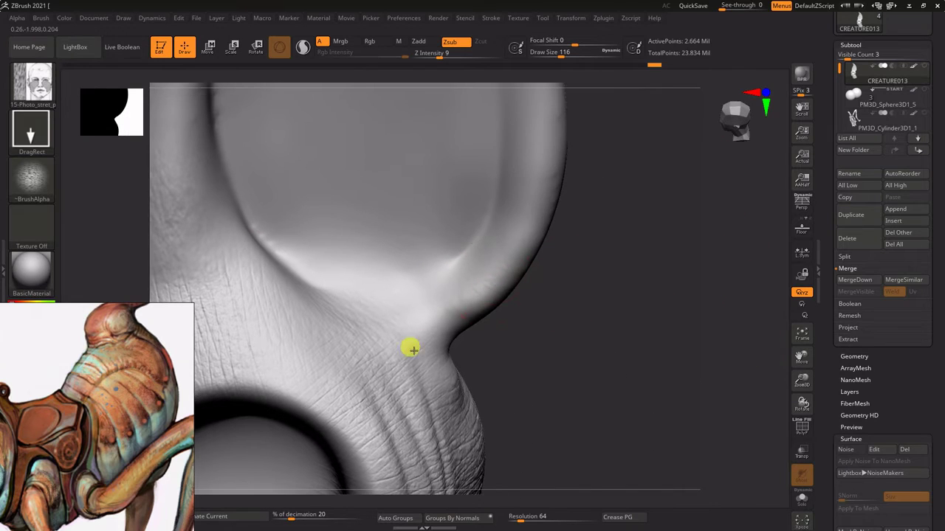
mouse_move(404, 215)
right_down()
mouse_move(537, 353)
mouse_move(630, 276)
mouse_move(497, 213)
right_up()
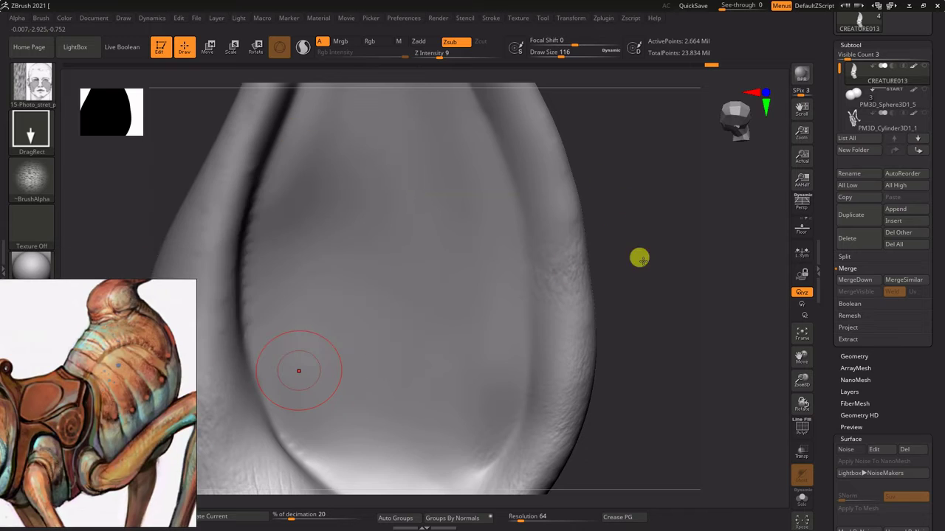
mouse_move(637, 258)
right_down()
mouse_move(546, 371)
mouse_move(578, 330)
right_up()
right_drag(627, 225, 582, 285)
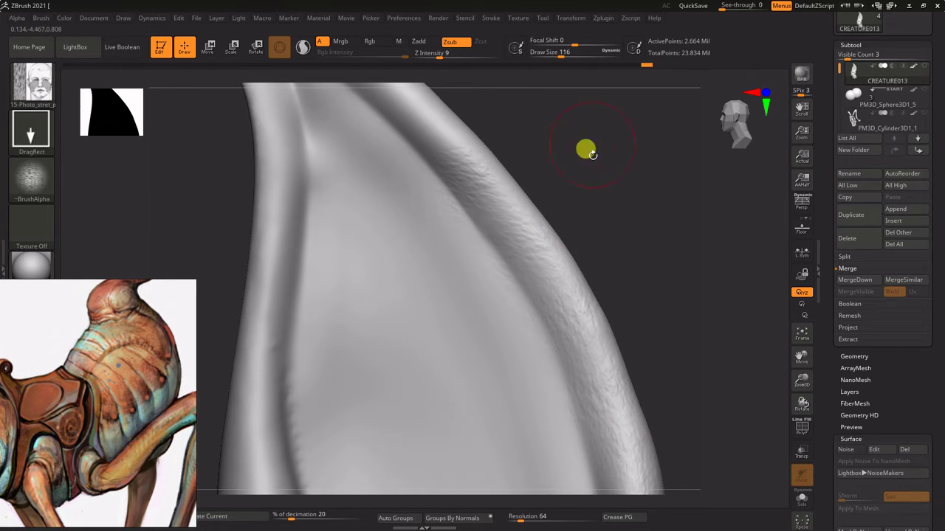
mouse_move(643, 233)
right_down()
mouse_move(721, 342)
mouse_move(502, 163)
right_up()
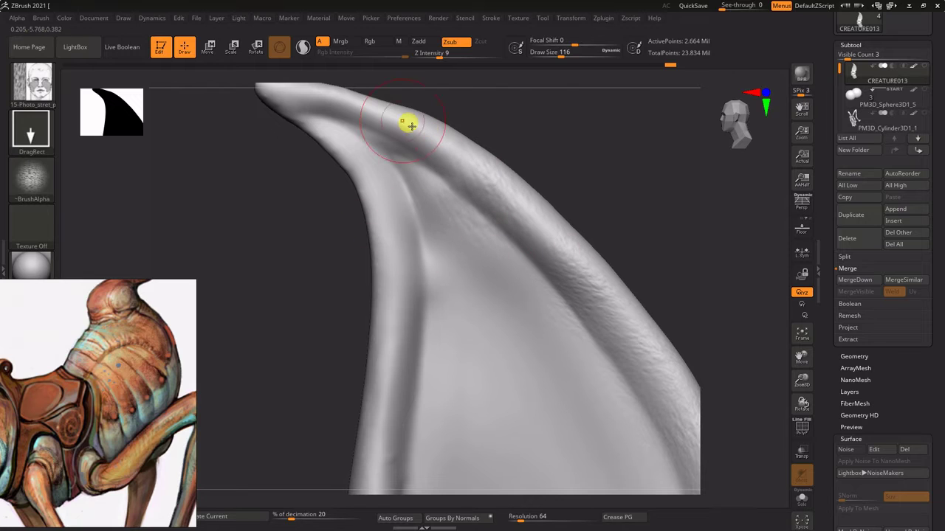
Roughen the horn's upper ridge and edge, then undo the last two strokes.
mouse_move(411, 125)
mouse_down()
mouse_move(322, 104)
mouse_move(377, 150)
mouse_up()
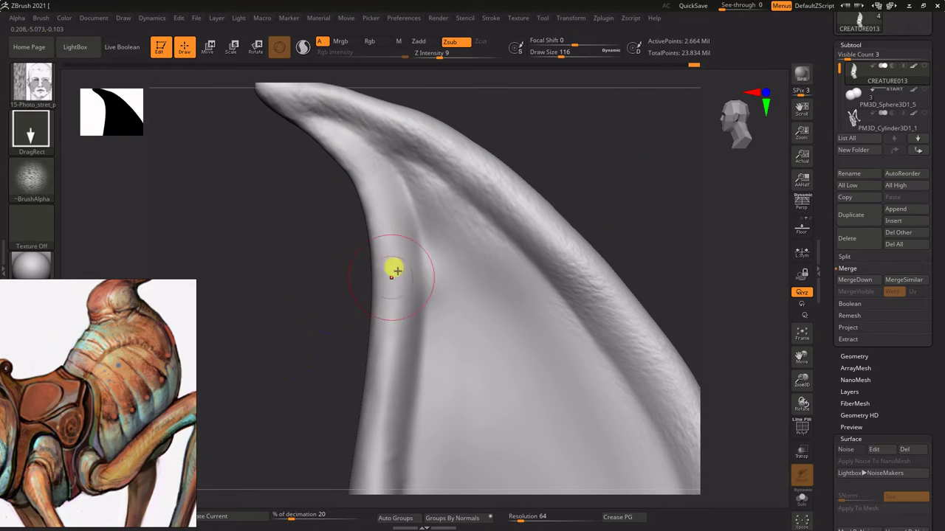
right_drag(350, 285, 435, 98)
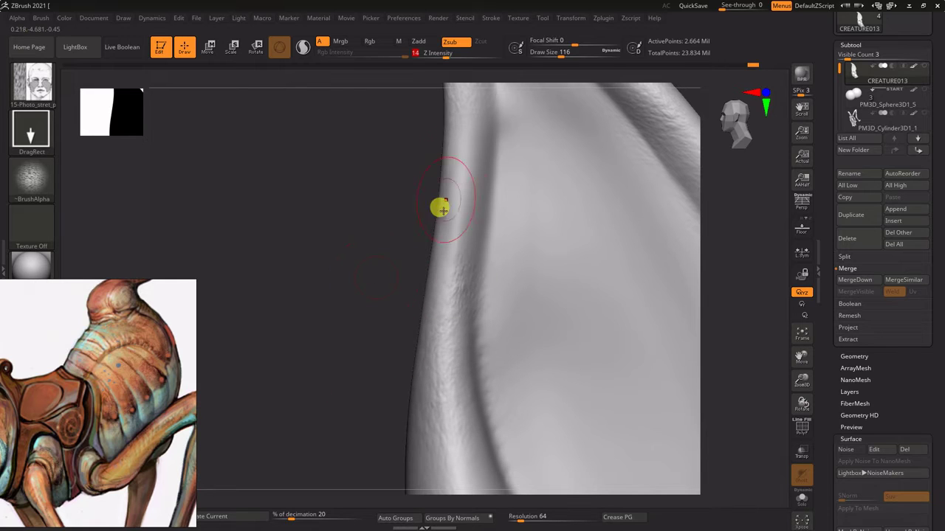
mouse_move(438, 207)
mouse_down()
mouse_move(422, 121)
mouse_move(432, 274)
mouse_up()
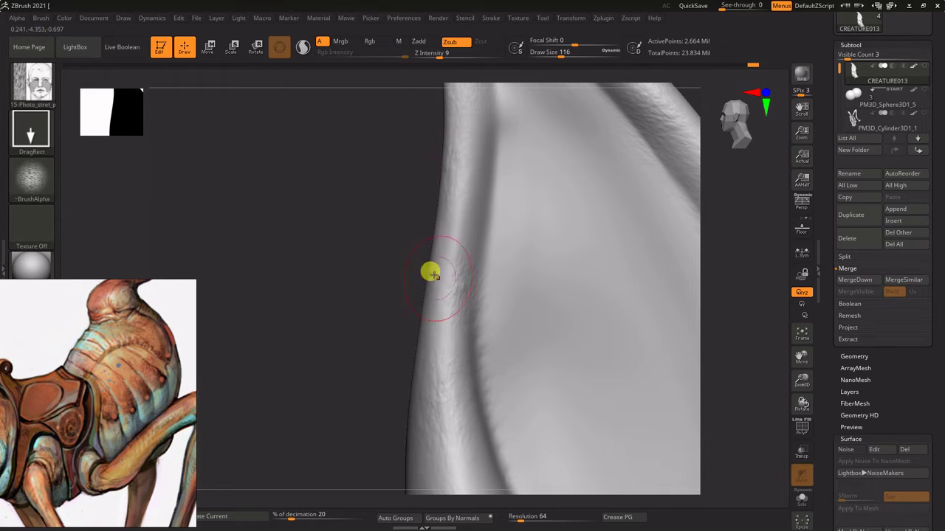
key(ctrl+z)
key(ctrl+z)
key(ctrl+z)
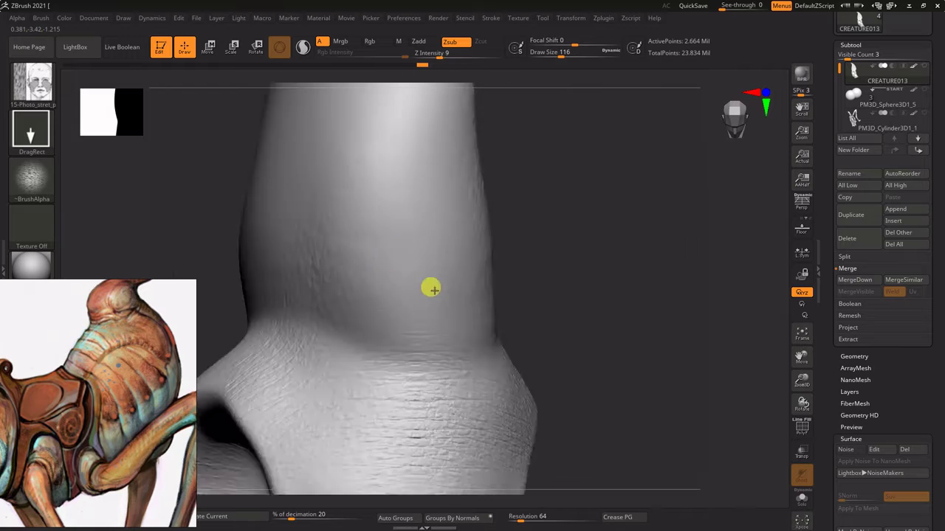
key(ctrl+z)
key(ctrl+z)
key(ctrl+z)
key(ctrl+z)
key(ctrl+z)
Load 02-Stret_noise and add stretch-noise texture lower down the horn.
key(comma)
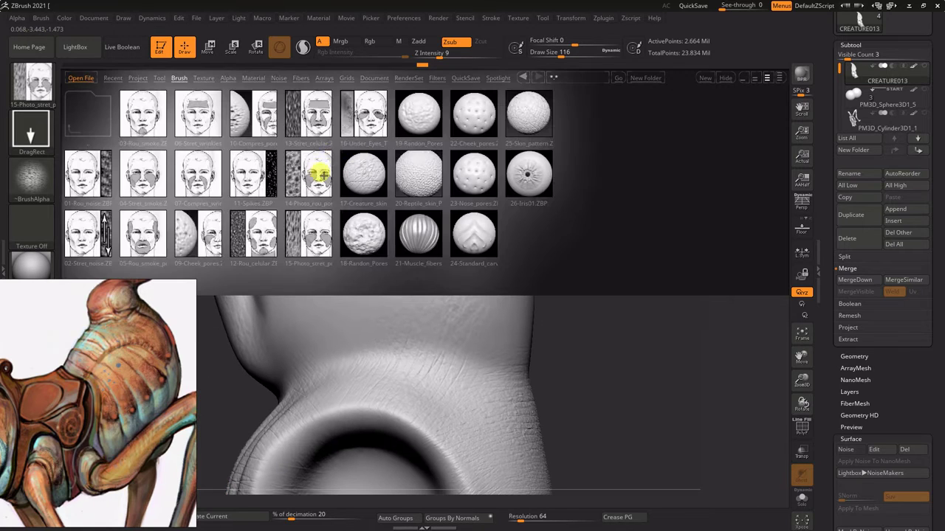
double_click(96, 221)
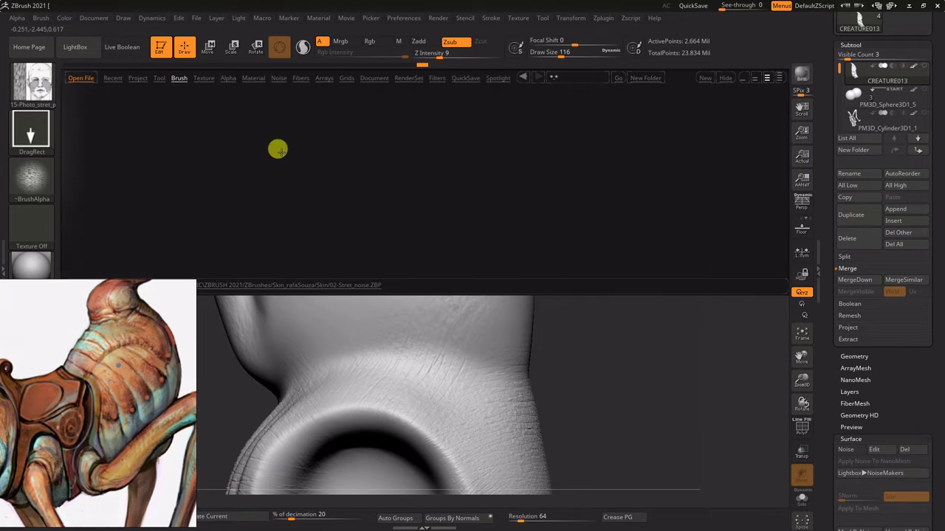
drag(276, 148, 310, 184)
drag(345, 301, 384, 325)
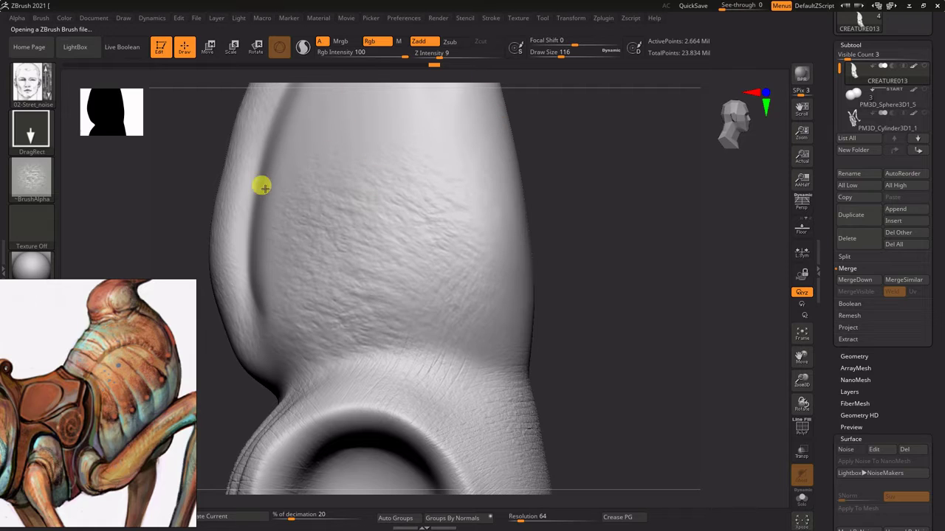
key(ctrl+z)
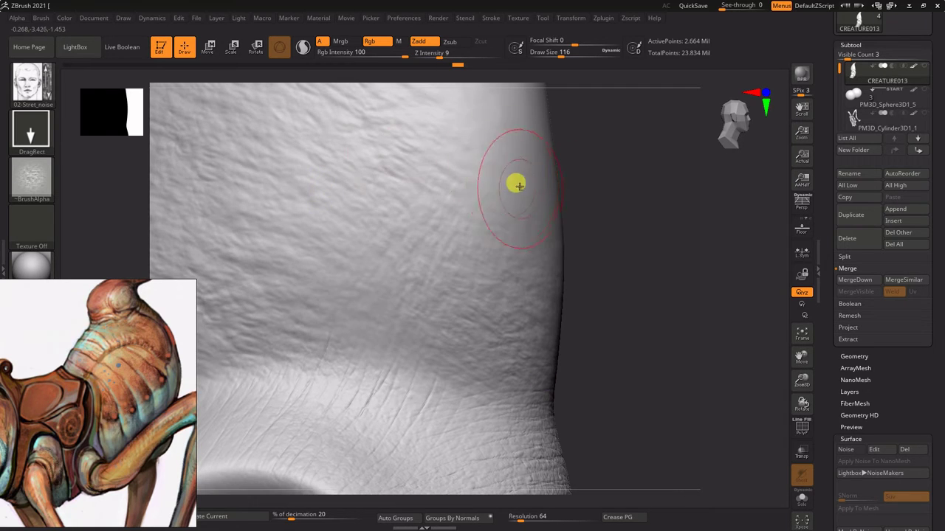
key(ctrl+shift+z)
mouse_move(592, 139)
mouse_down()
mouse_move(367, 251)
mouse_move(367, 234)
mouse_up()
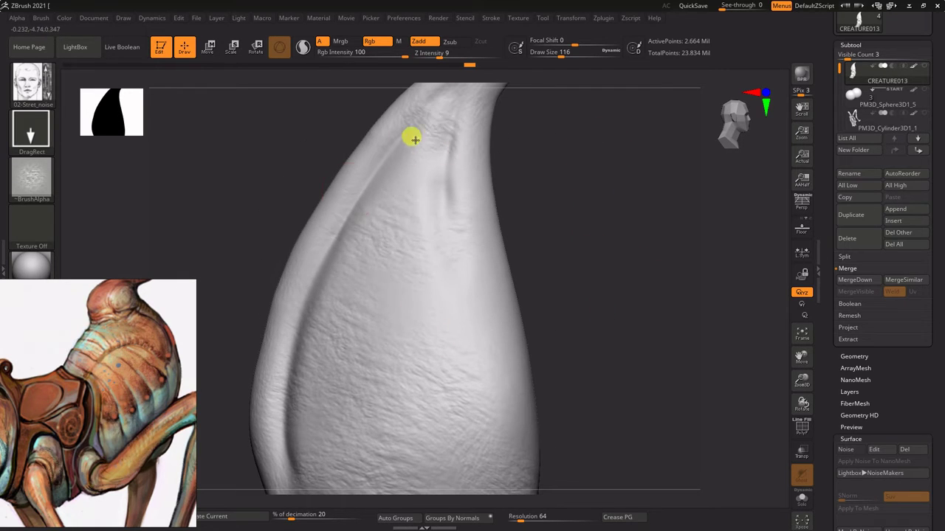
Switch to 06-Stret_wrinkle and add faint wrinkles along the tapering horn.
click(32, 81)
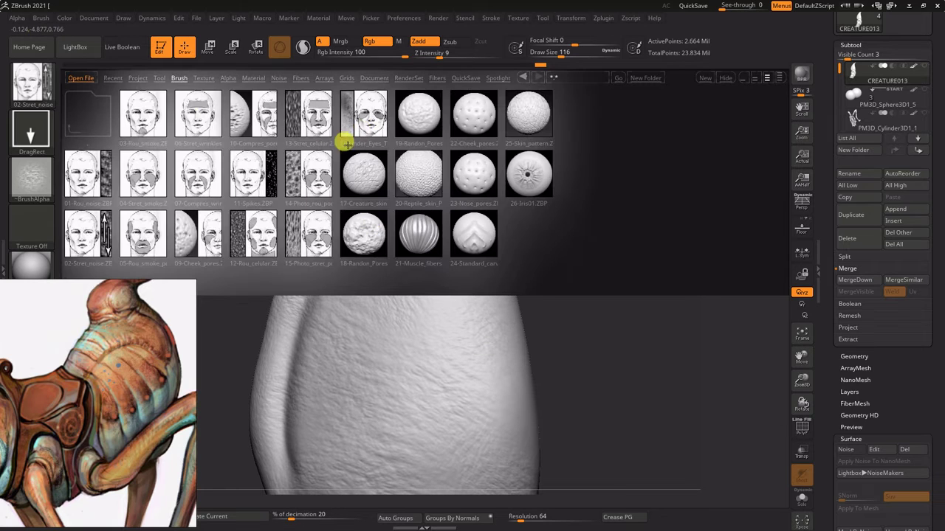
click(169, 105)
mouse_move(619, 235)
shift+mouse_down()
mouse_move(580, 211)
mouse_move(417, 330)
shift+mouse_up()
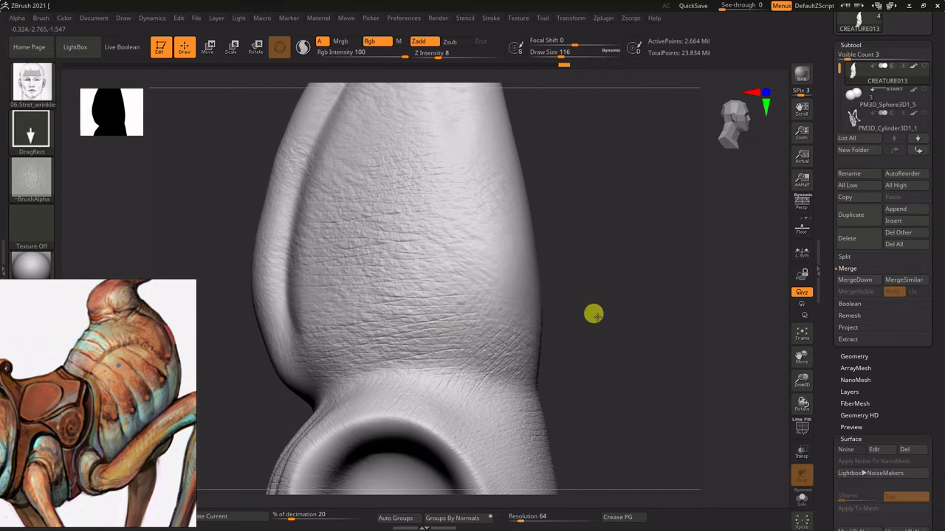
drag(492, 355, 465, 325)
drag(600, 284, 395, 280)
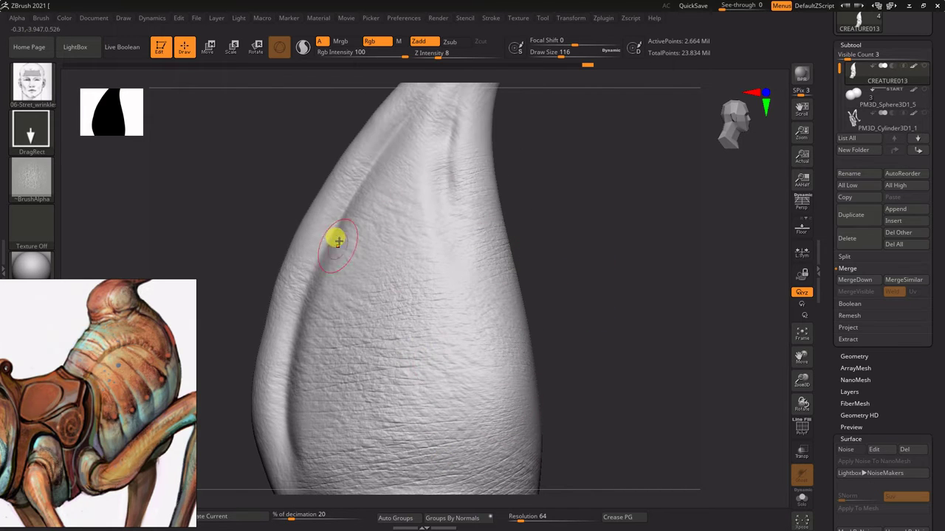
drag(468, 190, 405, 242)
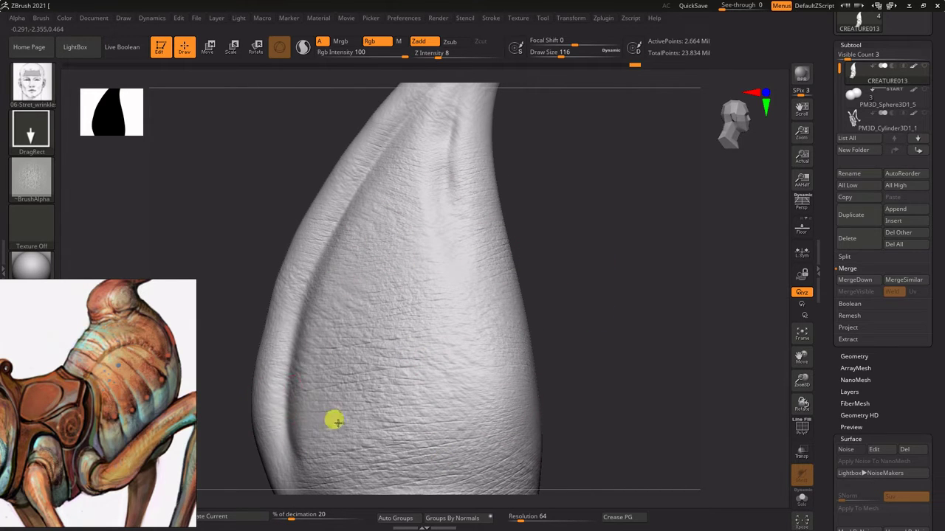
key(ctrl+shift+z)
key(ctrl+shift+z)
key(ctrl+shift+z)
key(ctrl+shift+z)
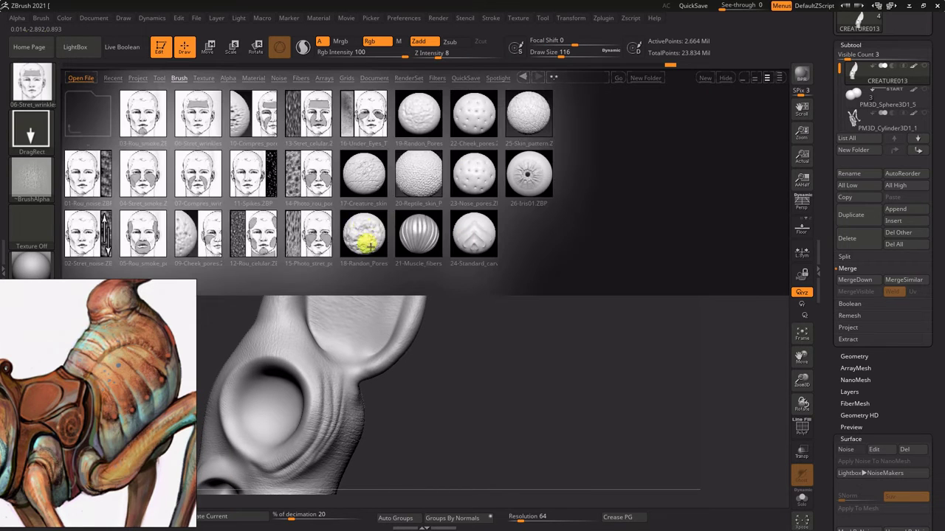
Load 16-Under_Eyes and orbit to a side view of the horn.
double_click(355, 122)
alt+right_drag(492, 270, 439, 352)
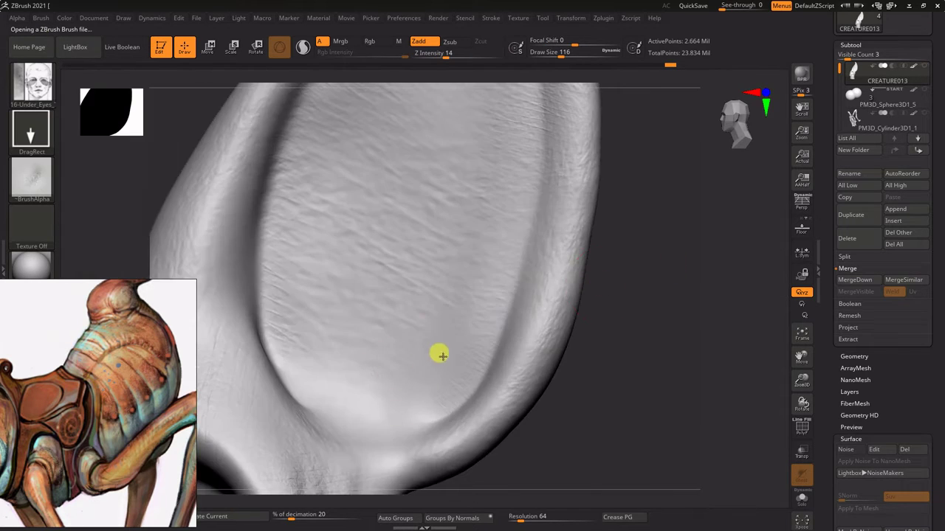
mouse_move(669, 162)
mouse_down()
mouse_move(601, 274)
mouse_move(652, 252)
mouse_move(470, 344)
mouse_up()
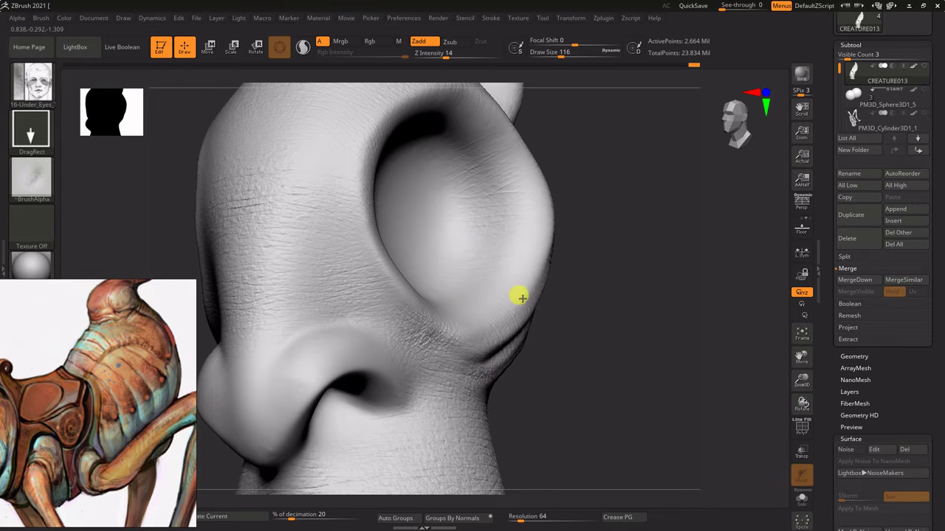
drag(598, 271, 530, 295)
mouse_move(602, 191)
alt+mouse_down()
mouse_move(614, 251)
mouse_move(501, 371)
alt+mouse_up()
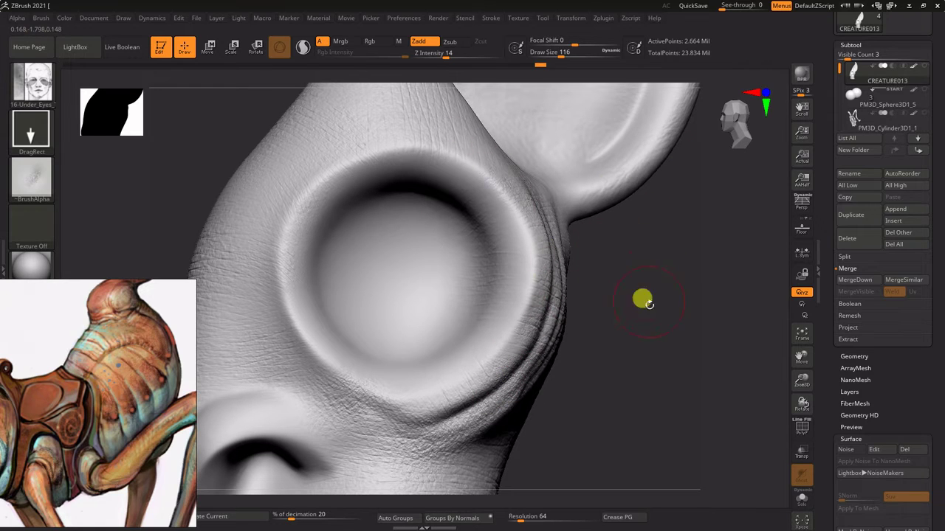
drag(643, 302, 342, 173)
Load 21-Muscle_fibers and carve diagonal muscle-fibre lines across the lower neck.
key(comma)
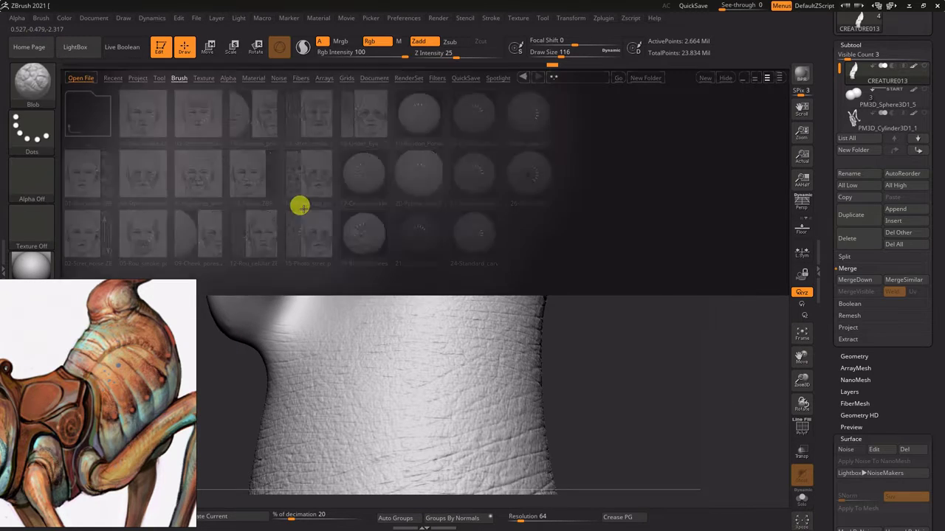
double_click(417, 228)
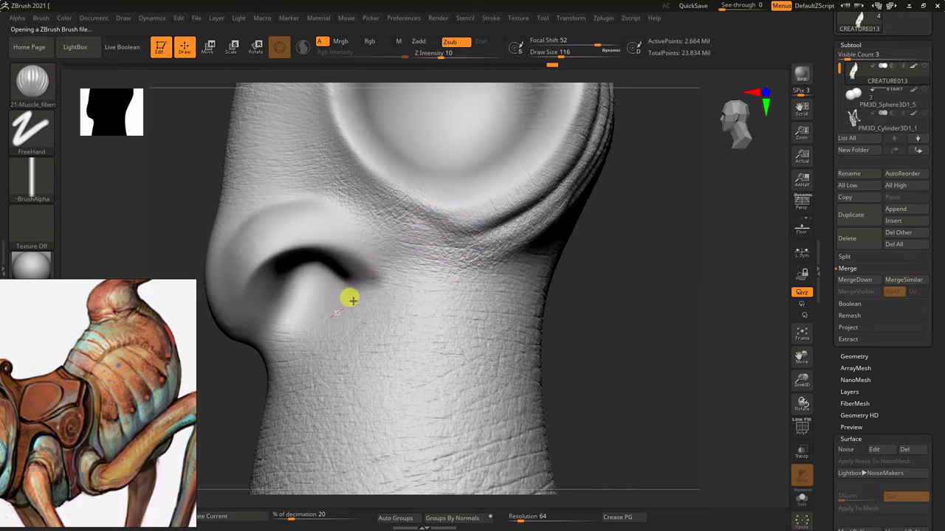
drag(596, 294, 415, 323)
key(ctrl+shift)
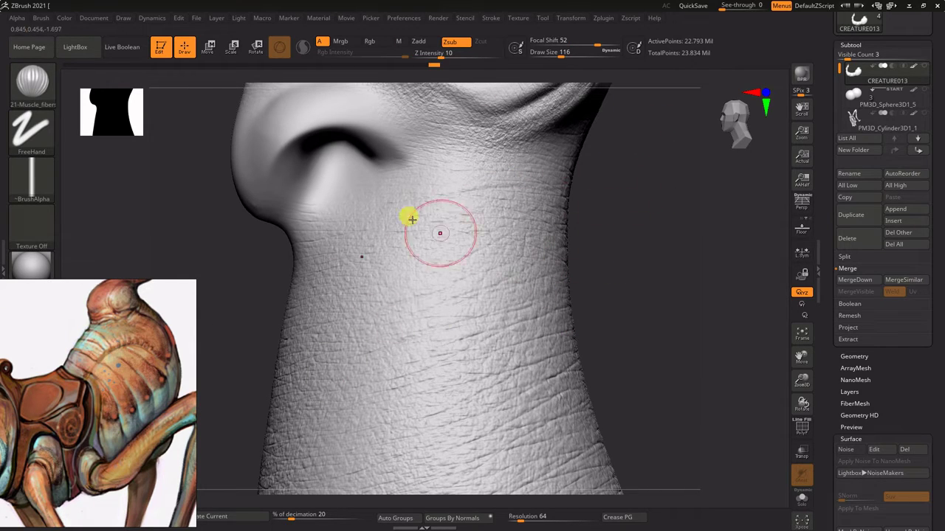
mouse_move(412, 219)
mouse_down()
mouse_move(274, 333)
mouse_move(559, 280)
mouse_move(301, 342)
mouse_move(437, 255)
mouse_up()
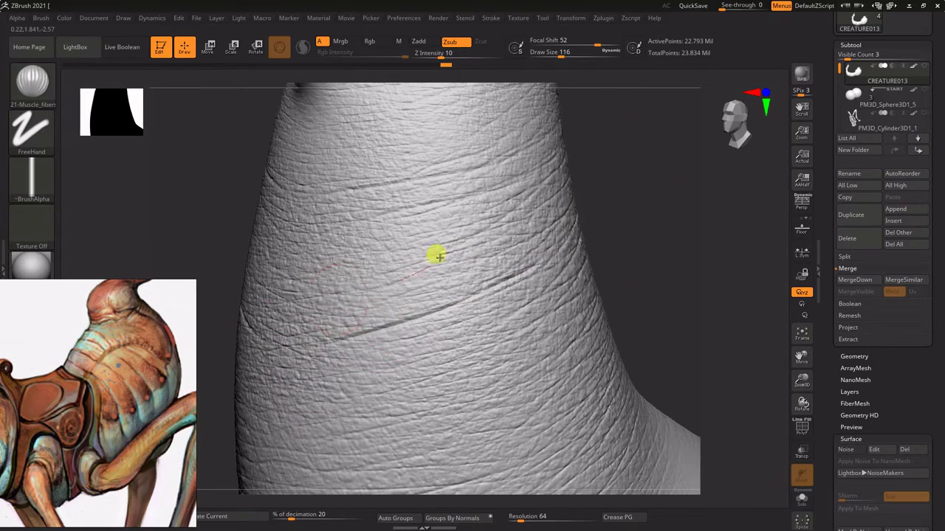
mouse_move(605, 192)
mouse_down()
mouse_move(643, 155)
mouse_move(719, 268)
mouse_move(696, 169)
mouse_move(716, 199)
mouse_move(432, 165)
mouse_up()
Switch to 22-Cheek_pores, then use 10-Compres_pores on the nose tip and nostril rim.
key(b)
click(468, 173)
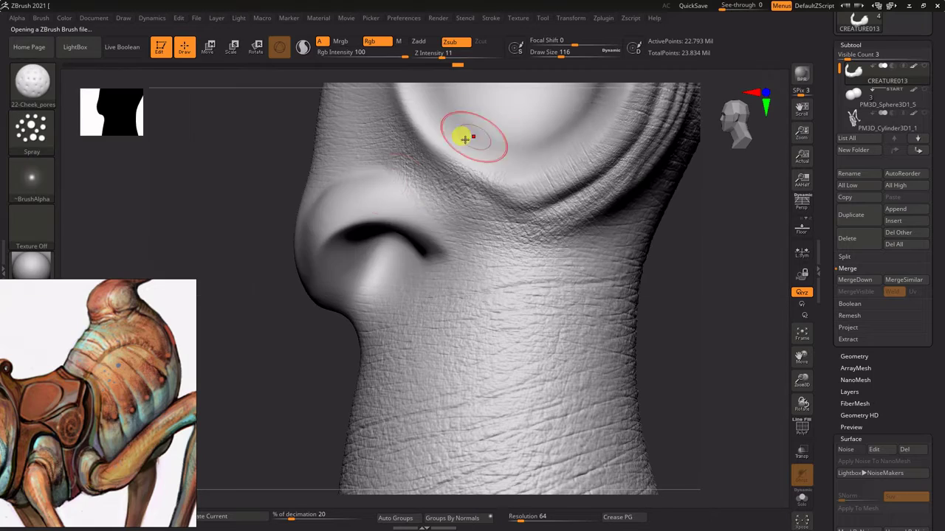
drag(240, 194, 390, 207)
mouse_move(477, 250)
right_down()
mouse_move(281, 249)
mouse_move(239, 194)
mouse_move(327, 213)
right_up()
key(comma)
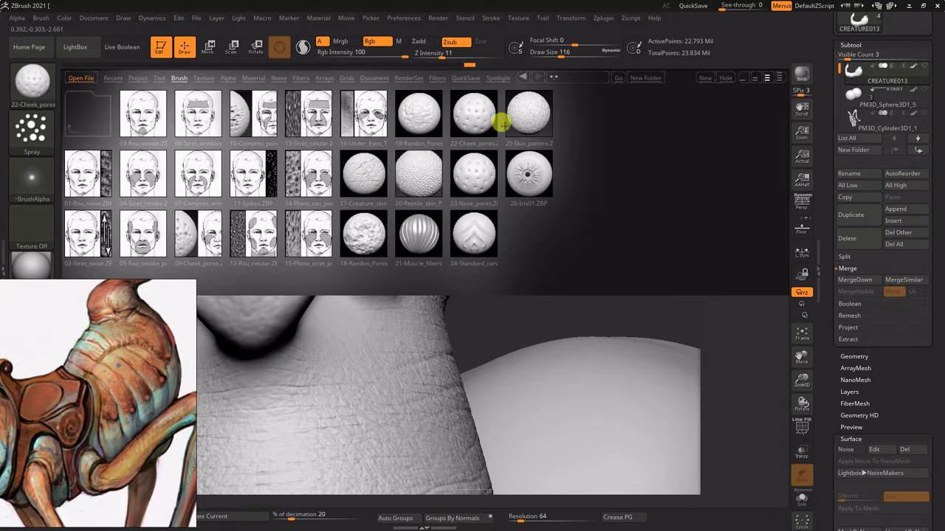
double_click(251, 121)
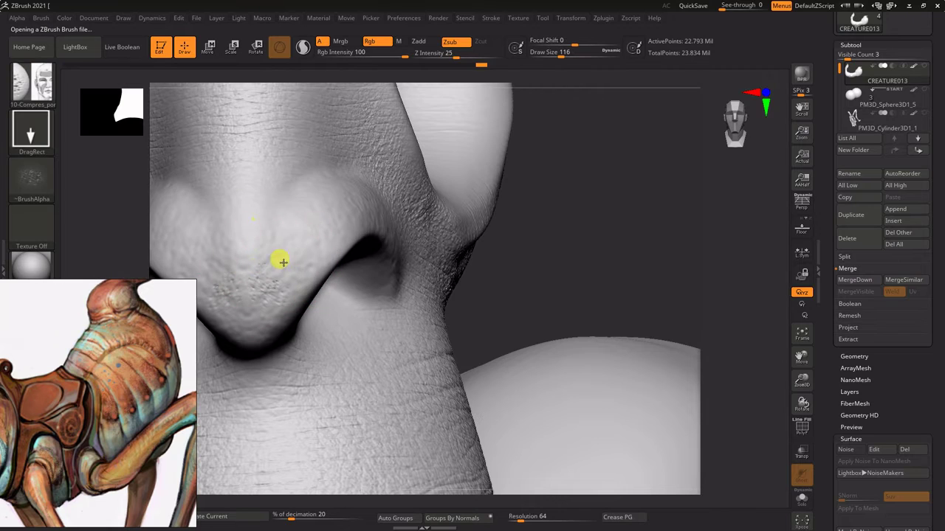
drag(331, 281, 253, 355)
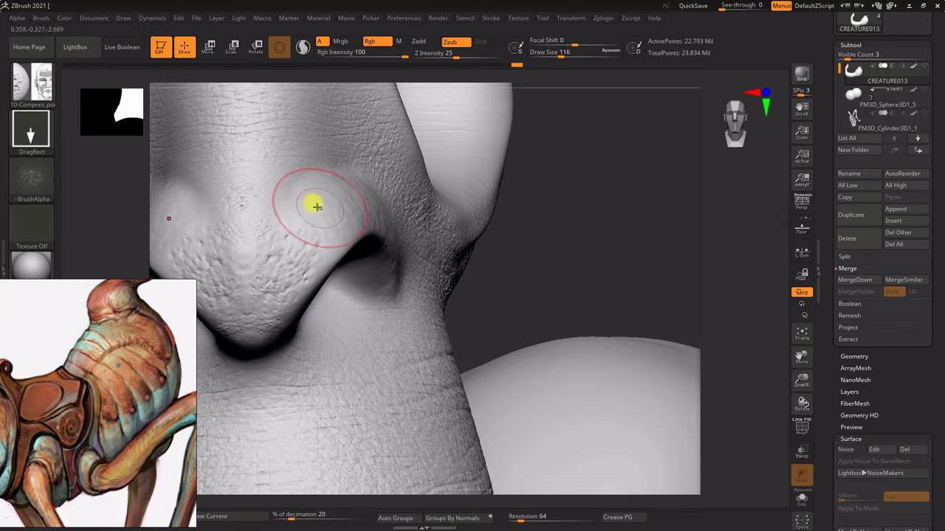
mouse_move(346, 215)
right_down()
mouse_move(388, 199)
mouse_move(420, 322)
right_up()
mouse_move(420, 323)
mouse_down()
mouse_move(354, 221)
mouse_move(292, 291)
mouse_up()
shift+drag(312, 327, 337, 287)
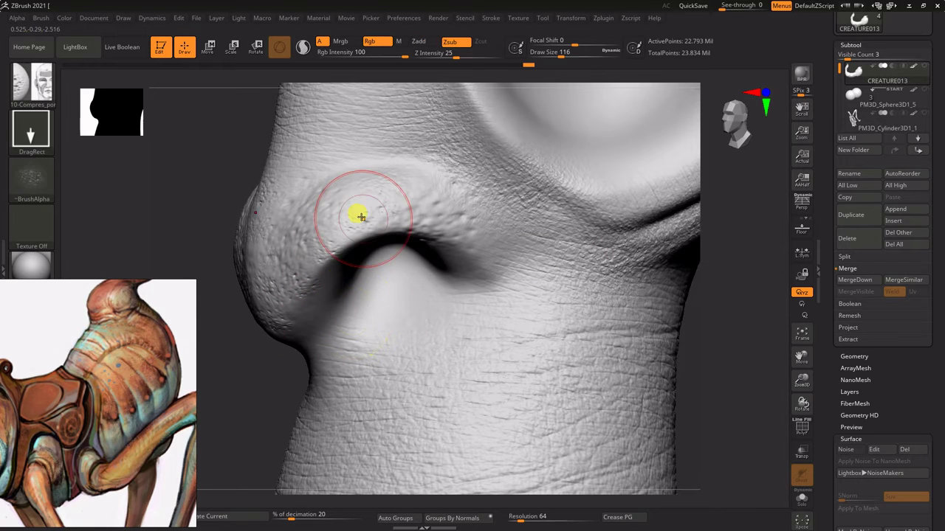
Reload 16-Under_Eyes and add fine creases around and below the nostril.
key(comma)
double_click(163, 103)
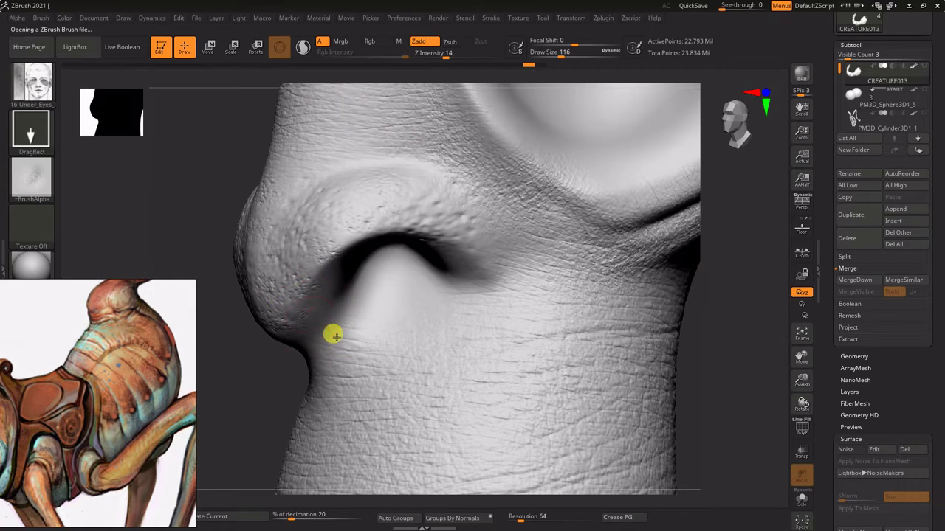
mouse_move(378, 285)
right_down()
mouse_move(258, 320)
mouse_move(495, 332)
right_up()
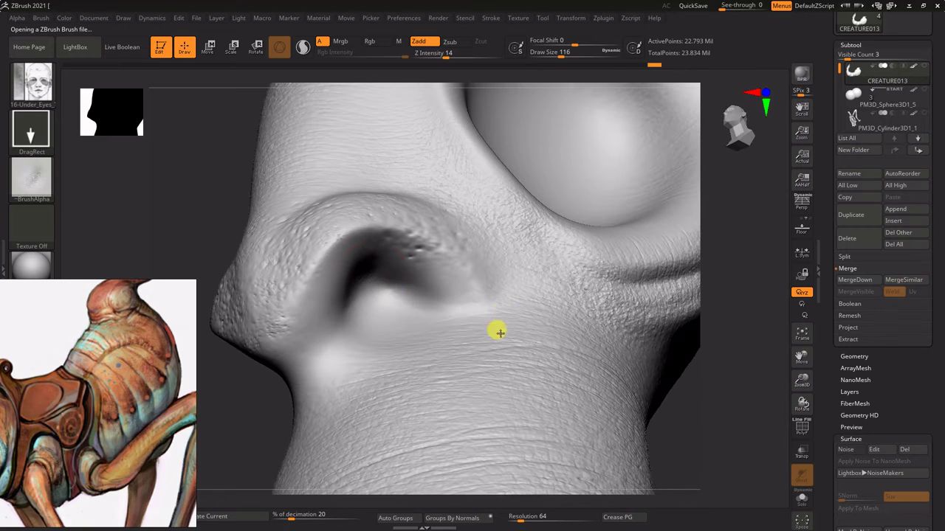
drag(282, 304, 312, 283)
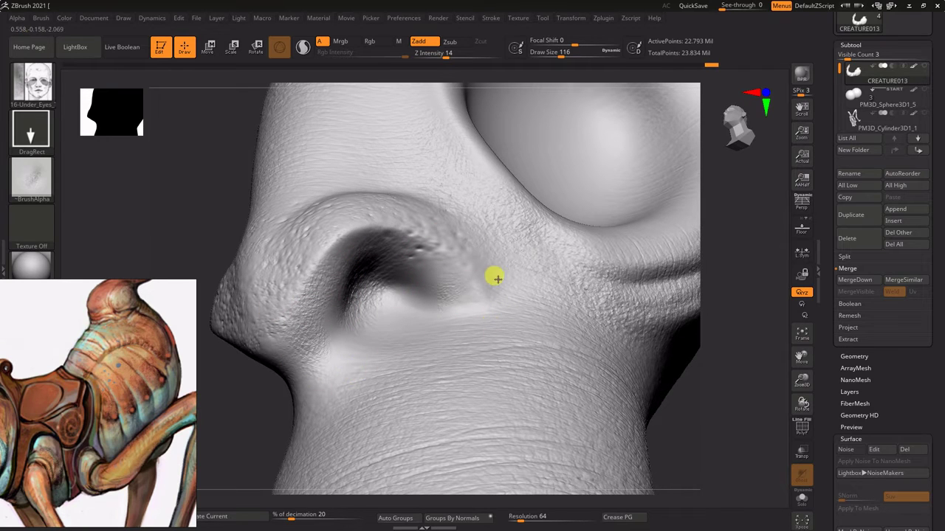
Frame the creature's back plates and stamp skin texture onto one plate.
key(f)
mouse_move(463, 222)
right_down()
mouse_move(498, 172)
mouse_move(458, 171)
mouse_move(480, 167)
right_up()
key(f)
mouse_move(453, 204)
ctrl+right_down()
mouse_move(281, 213)
mouse_move(436, 151)
mouse_move(401, 222)
ctrl+right_up()
drag(413, 259, 487, 219)
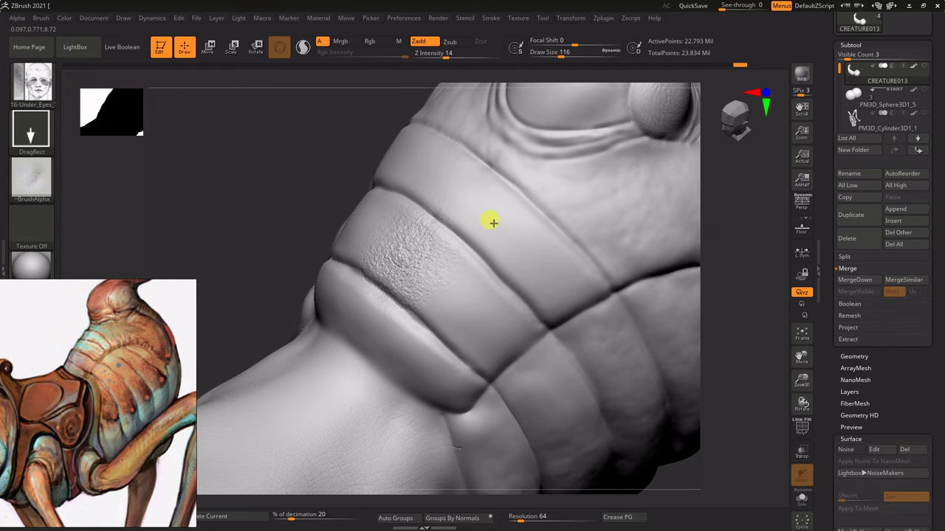
key(comma)
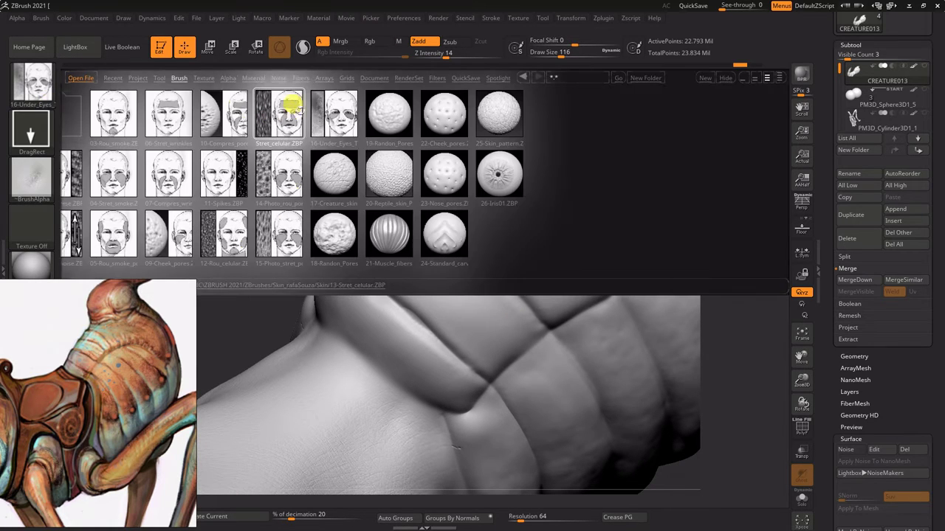
double_click(170, 111)
drag(483, 404, 511, 210)
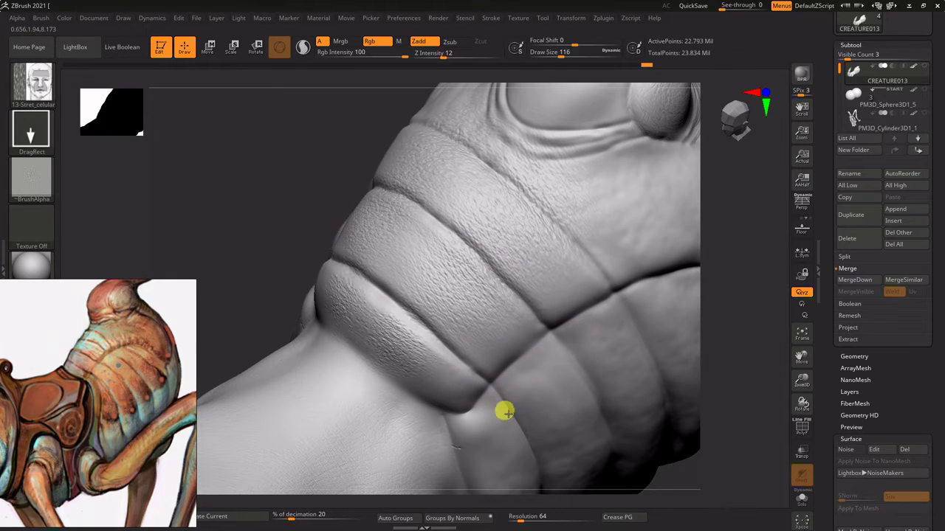
drag(128, 196, 466, 298)
mouse_move(542, 394)
right_down()
mouse_move(598, 240)
mouse_move(614, 369)
right_up()
key(f)
ctrl+right_drag(721, 265, 642, 299)
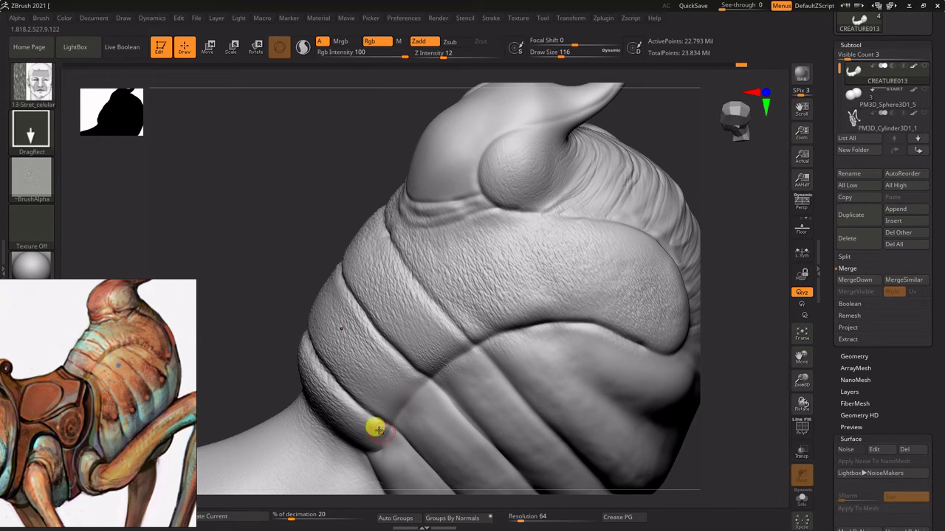
mouse_move(392, 415)
right_down()
mouse_move(648, 314)
mouse_move(492, 289)
right_up()
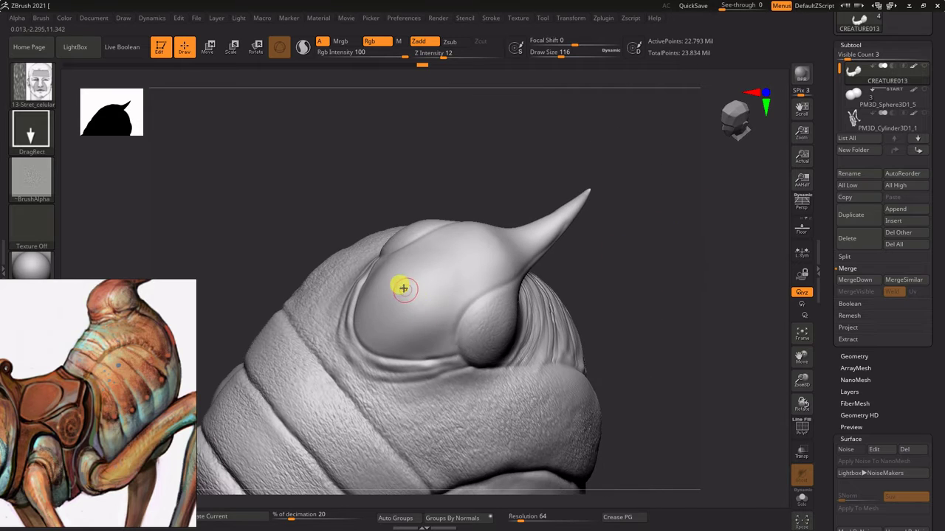
right_drag(660, 273, 486, 308)
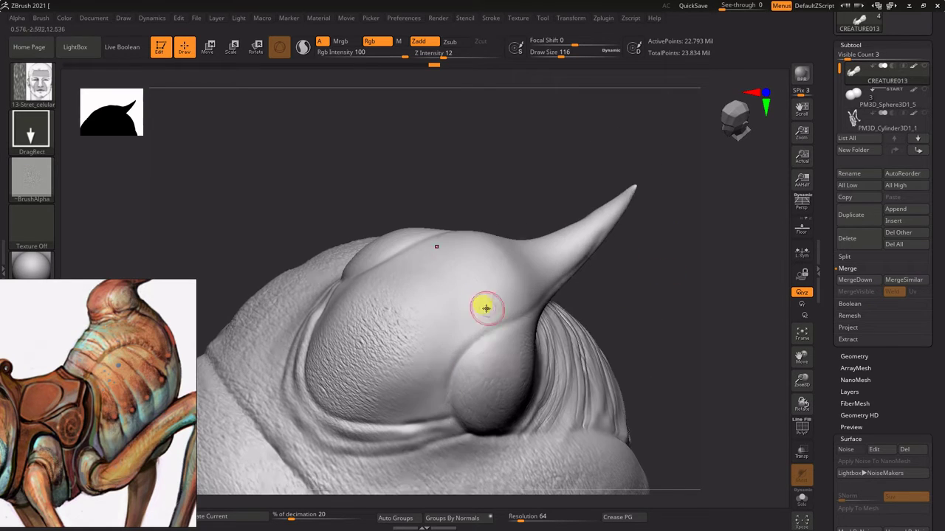
mouse_move(500, 355)
right_down()
mouse_move(477, 335)
mouse_move(485, 392)
right_up()
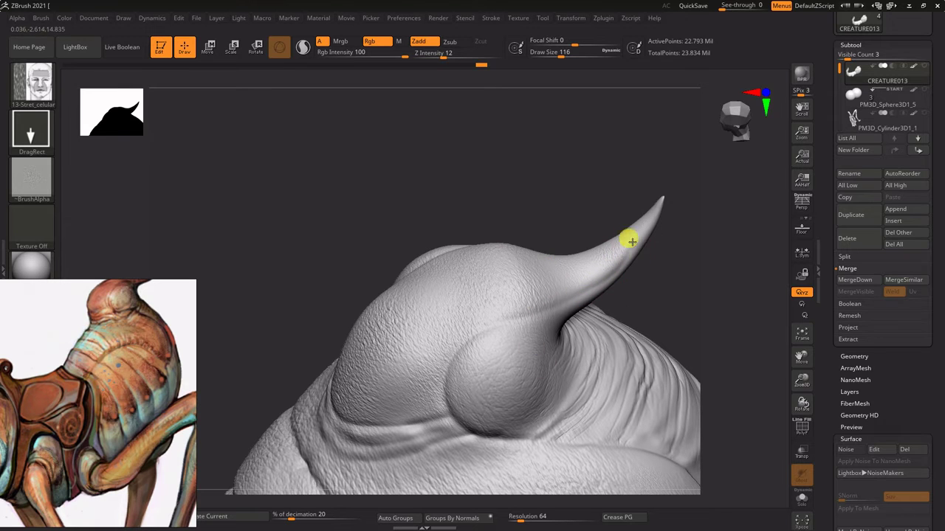
mouse_move(643, 258)
right_down()
mouse_move(681, 251)
mouse_move(590, 215)
mouse_move(685, 287)
mouse_move(574, 361)
right_up()
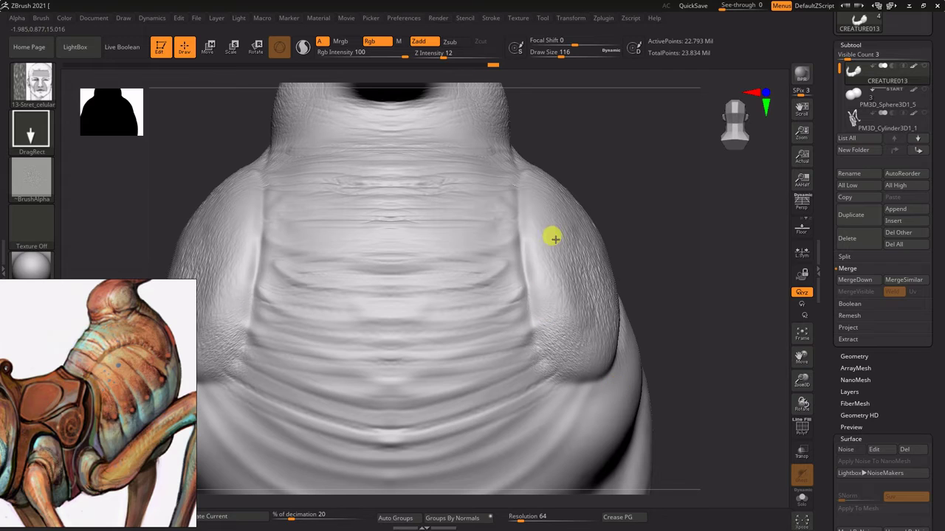
Add small wrinkle strokes on the shoulder and reshape the wrinkles at the centre of the back.
click(537, 225)
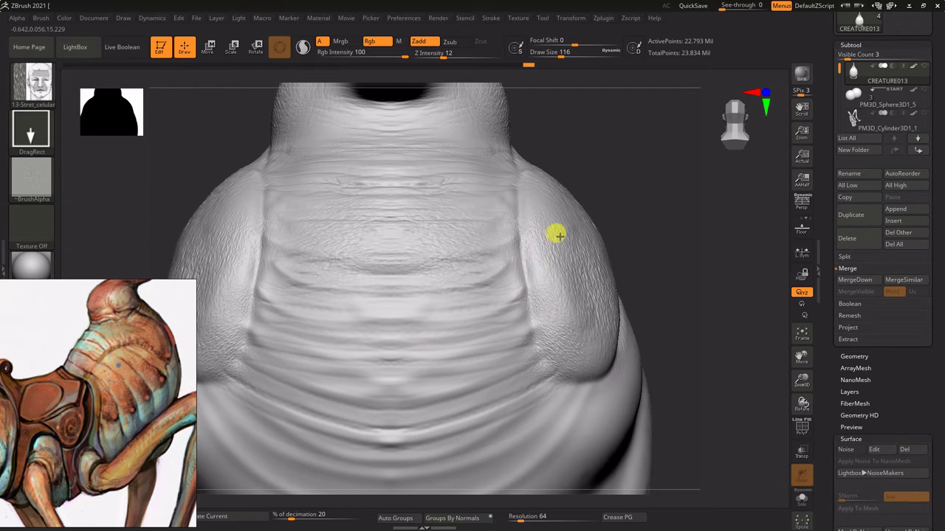
click(429, 337)
drag(486, 281, 555, 317)
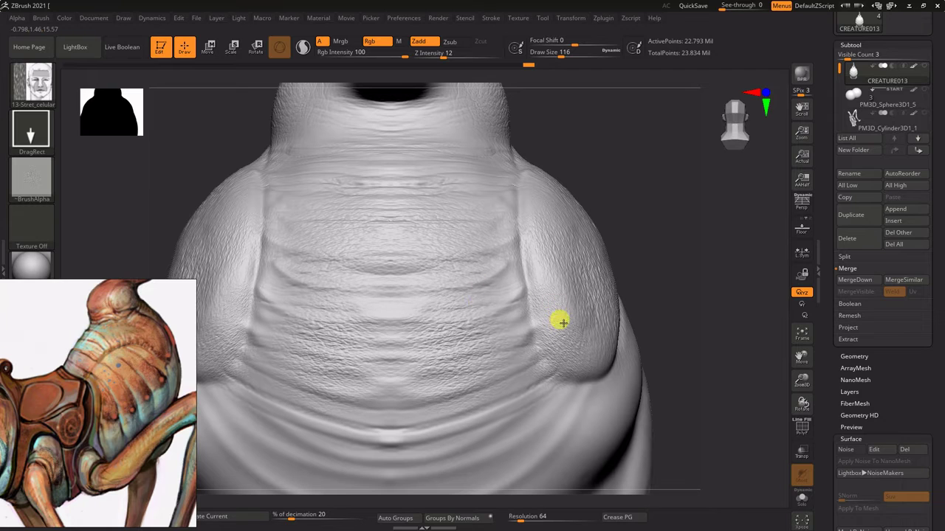
mouse_move(650, 97)
mouse_down()
mouse_move(428, 274)
mouse_move(143, 139)
mouse_up()
Load the 06-Stret_wrinkle brush from LightBox and orbit around the back folds and horn.
key(comma)
double_click(150, 164)
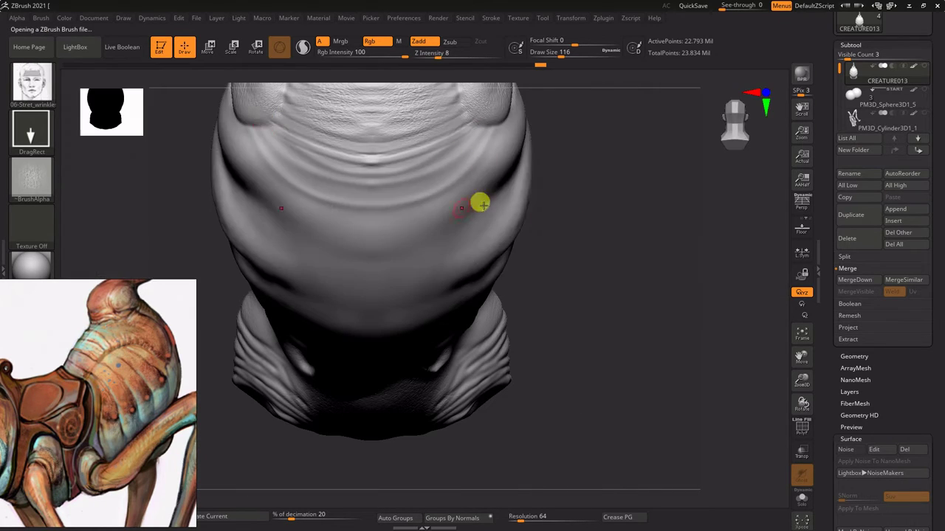
mouse_move(481, 200)
right_down()
mouse_move(409, 194)
mouse_move(618, 211)
mouse_move(441, 283)
right_up()
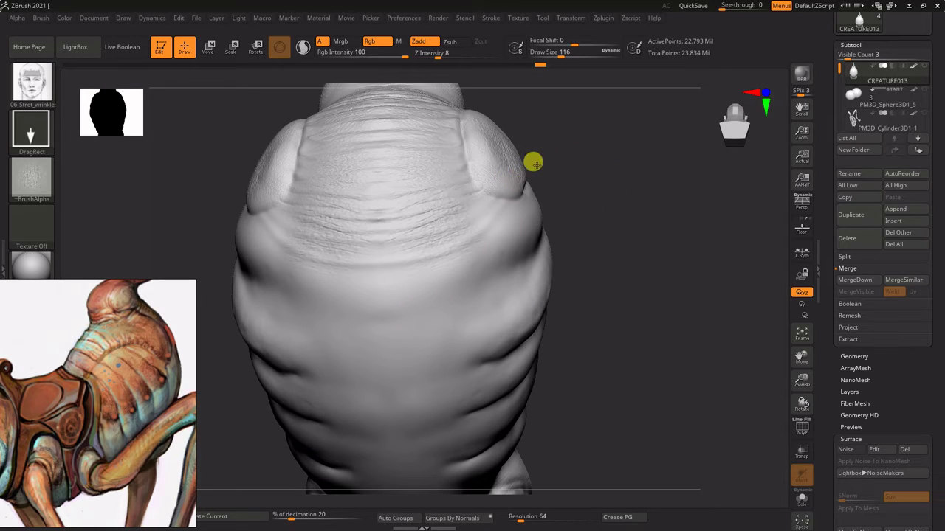
mouse_move(534, 163)
right_down()
mouse_move(572, 226)
mouse_move(612, 156)
mouse_move(379, 234)
mouse_move(394, 237)
right_up()
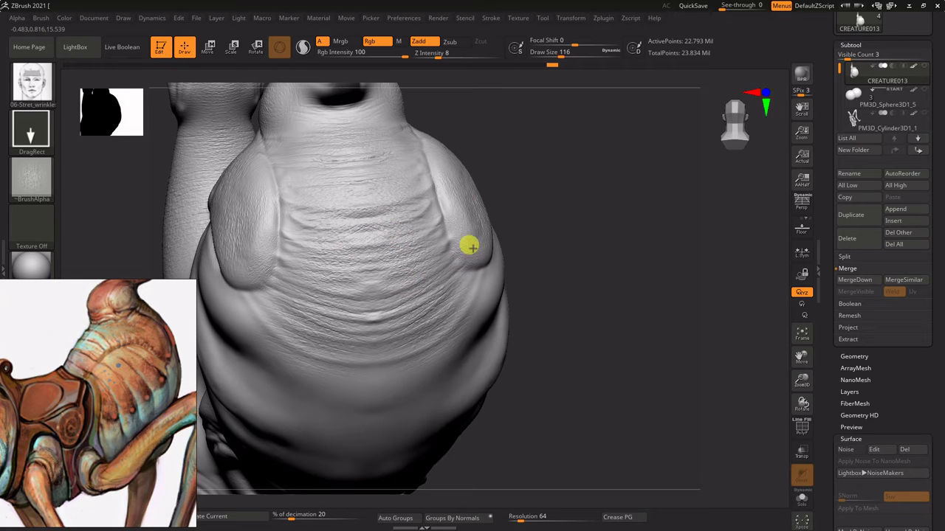
mouse_move(594, 190)
right_down()
mouse_move(641, 230)
mouse_move(679, 187)
mouse_move(615, 256)
mouse_move(658, 232)
mouse_move(287, 190)
right_up()
Load 14-Photo_rou_po, then the 12-Rou_celular brush, and zoom in on the segmented back folds.
key(comma)
double_click(310, 159)
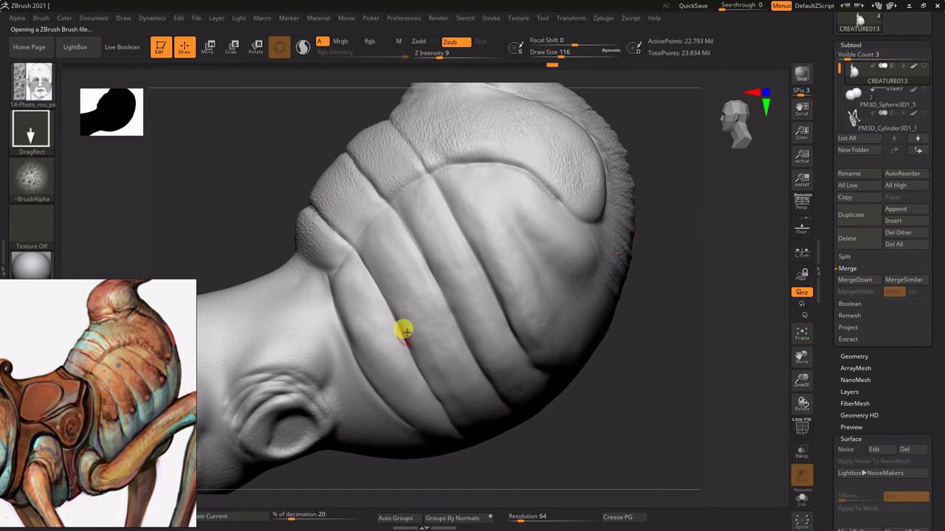
mouse_move(723, 331)
right_down()
mouse_move(306, 185)
mouse_move(421, 310)
right_up()
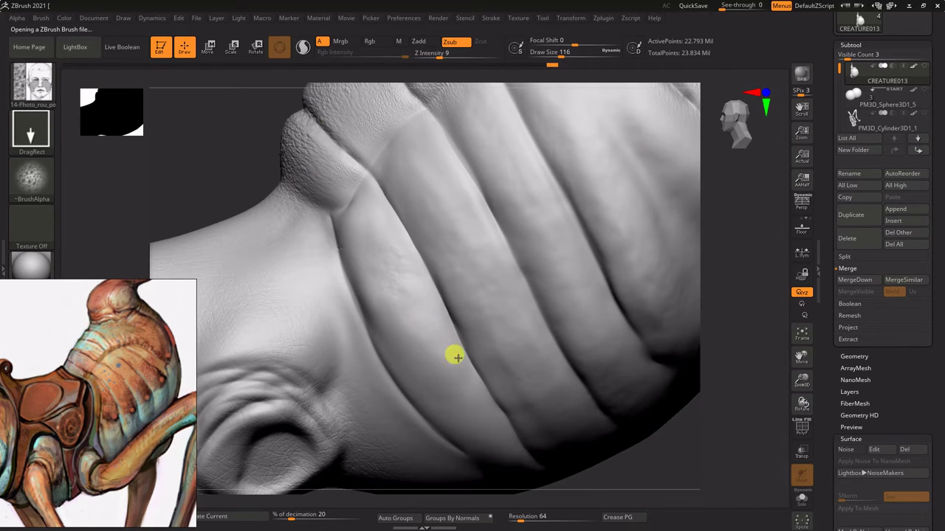
key(comma)
double_click(258, 226)
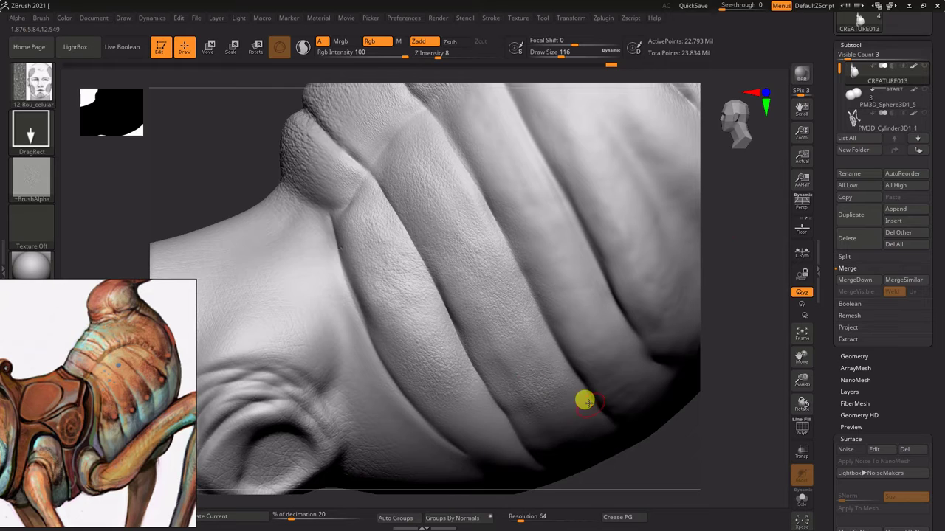
mouse_move(584, 398)
right_down()
mouse_move(516, 166)
mouse_move(367, 131)
right_up()
Stamp cellular pore texture across the back folds, orbiting to reach the upper folds and shoulder.
click(441, 251)
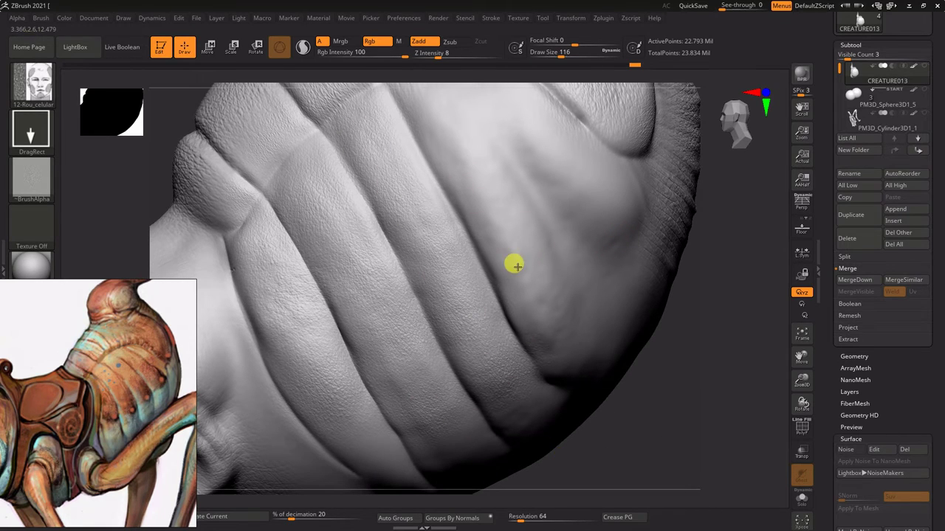
right_click(729, 208)
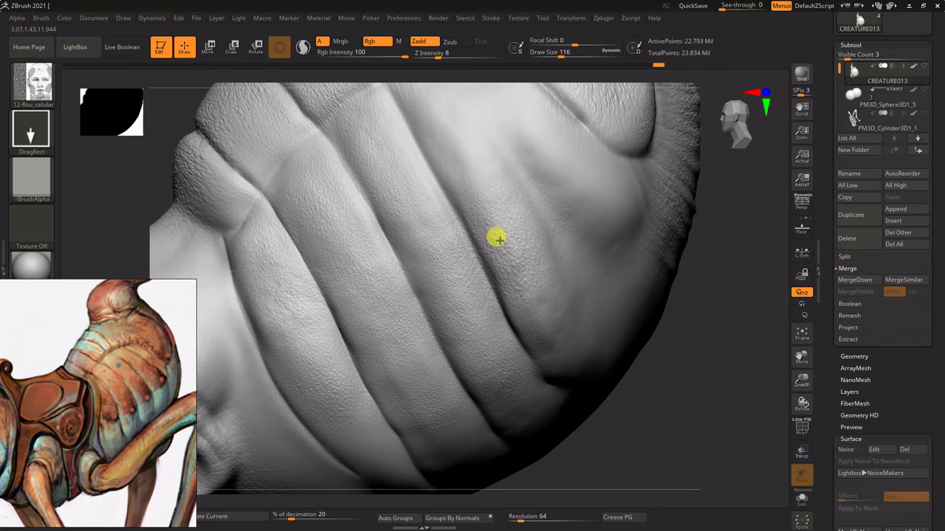
click(544, 135)
click(622, 207)
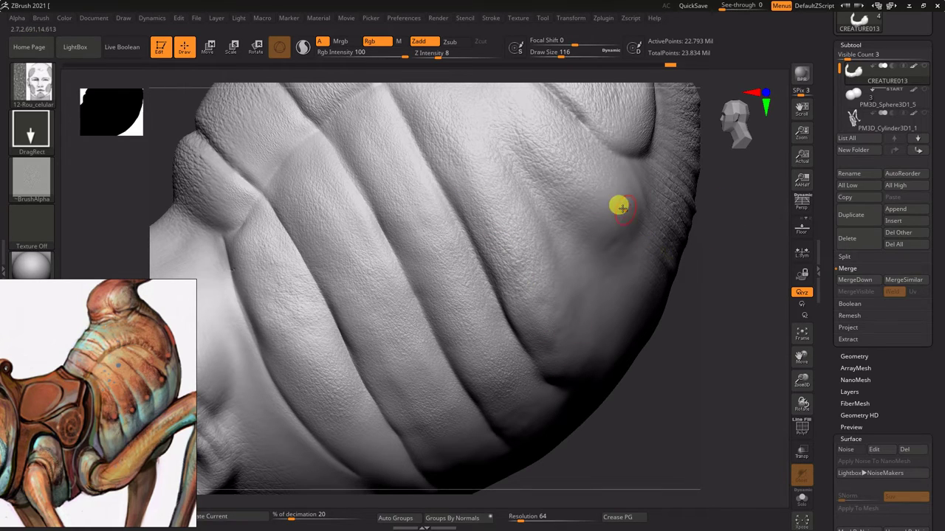
mouse_move(695, 332)
mouse_down()
mouse_move(666, 219)
mouse_move(449, 382)
mouse_up()
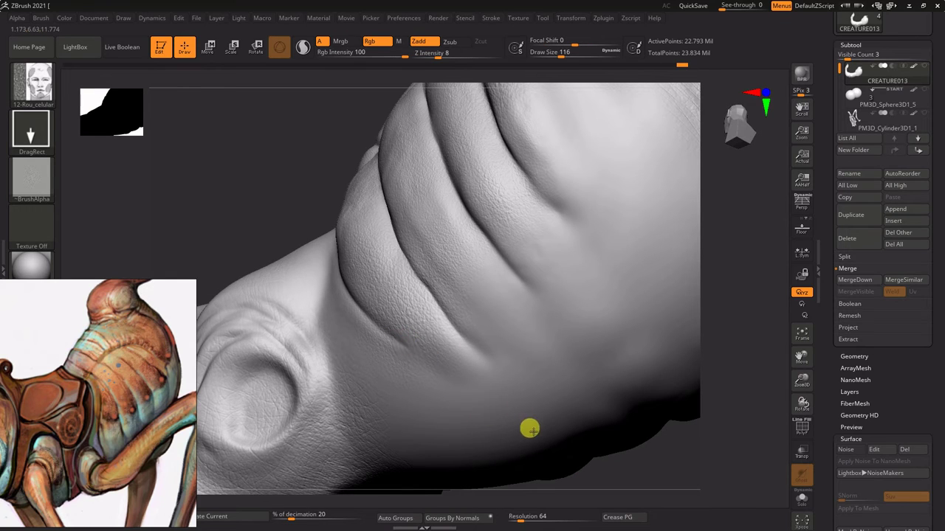
mouse_move(662, 249)
alt+right_down()
mouse_move(626, 162)
mouse_move(534, 106)
alt+right_up()
key(ctrl)
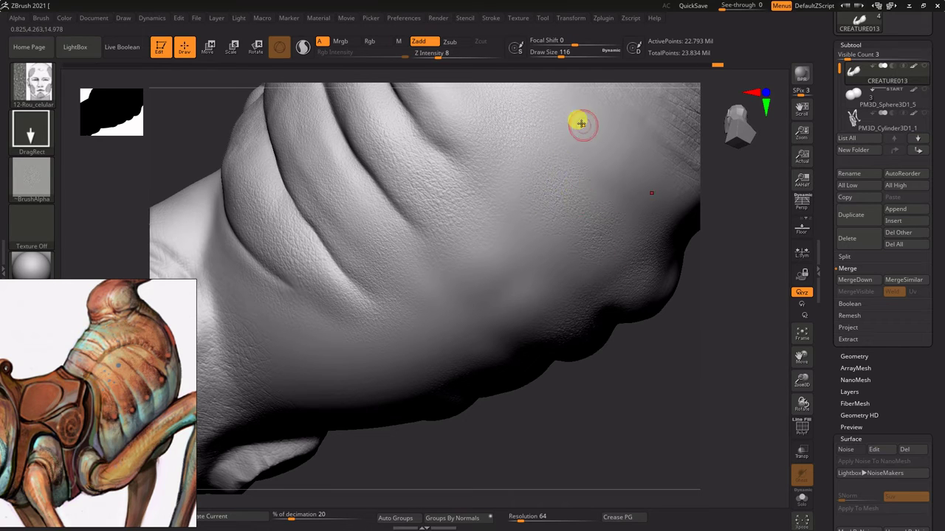
mouse_move(582, 123)
alt+right_down()
mouse_move(647, 175)
mouse_move(637, 280)
alt+right_up()
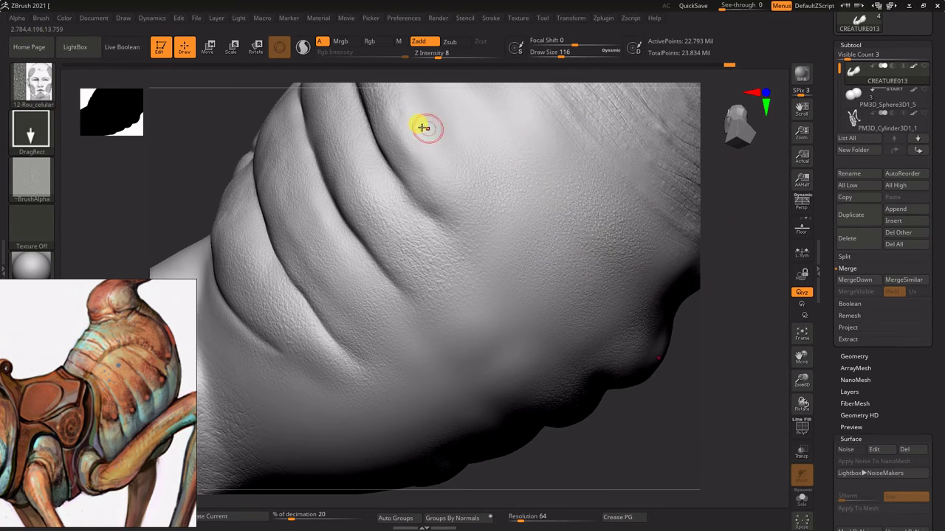
mouse_move(491, 485)
right_down()
mouse_move(728, 232)
mouse_move(381, 339)
right_up()
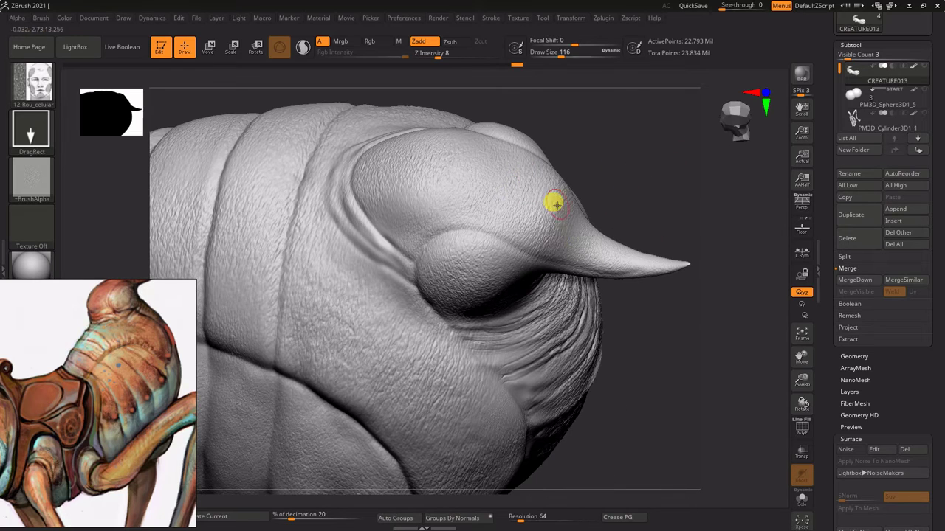
Stamp fine pore detail onto the ear with the DragRect cellular brush.
click(599, 169)
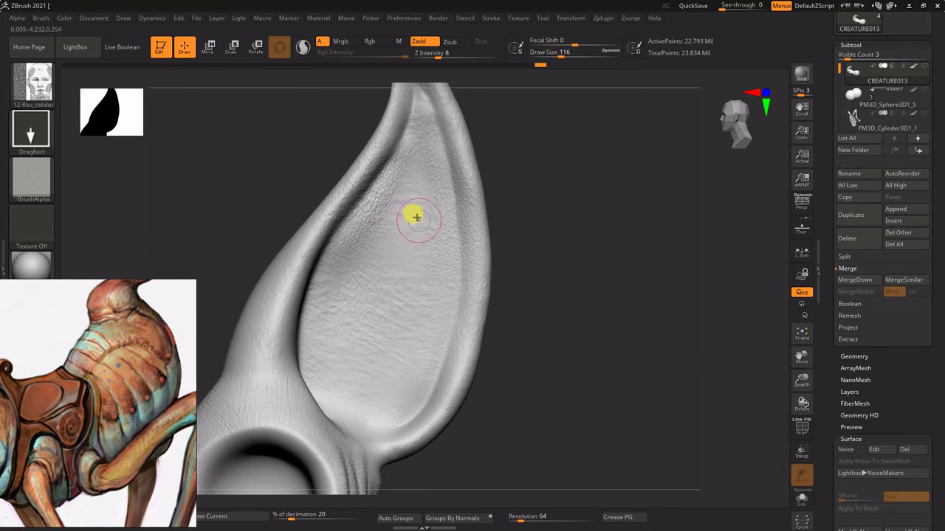
key(ctrl)
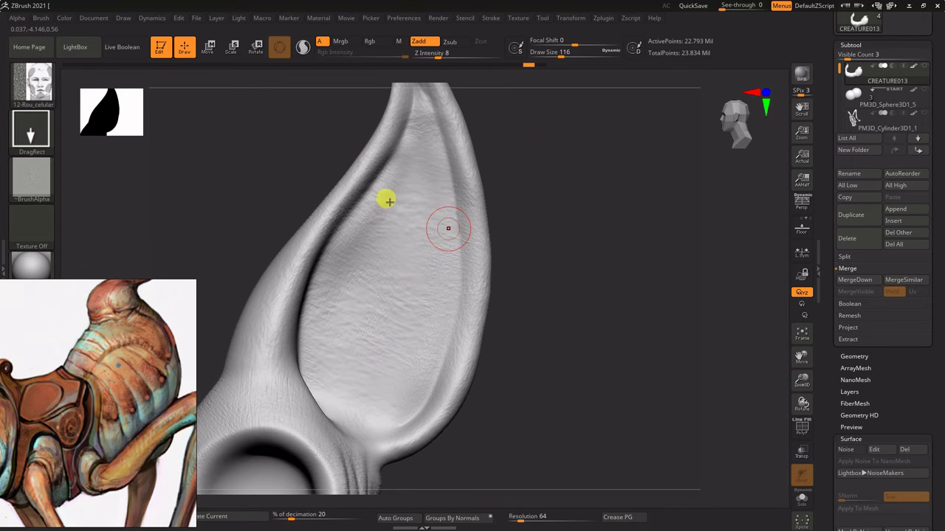
drag(580, 200, 535, 167)
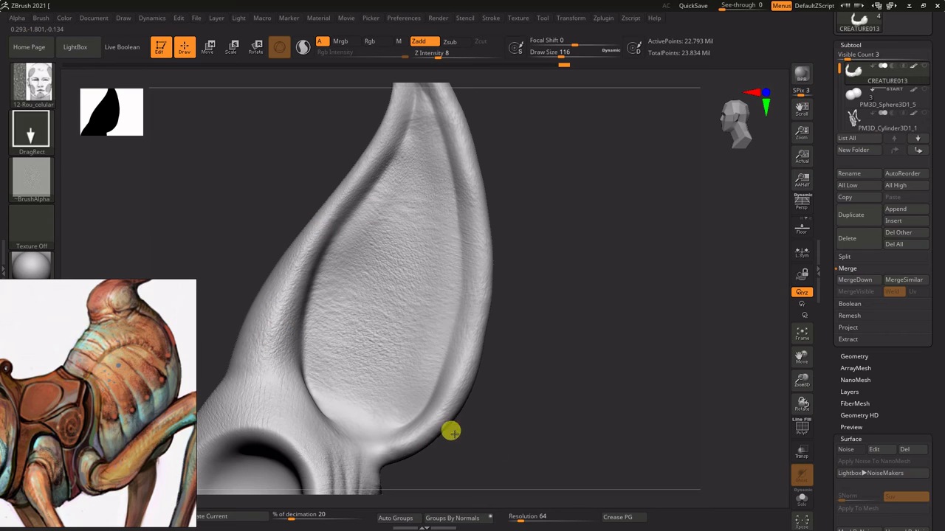
click(500, 279)
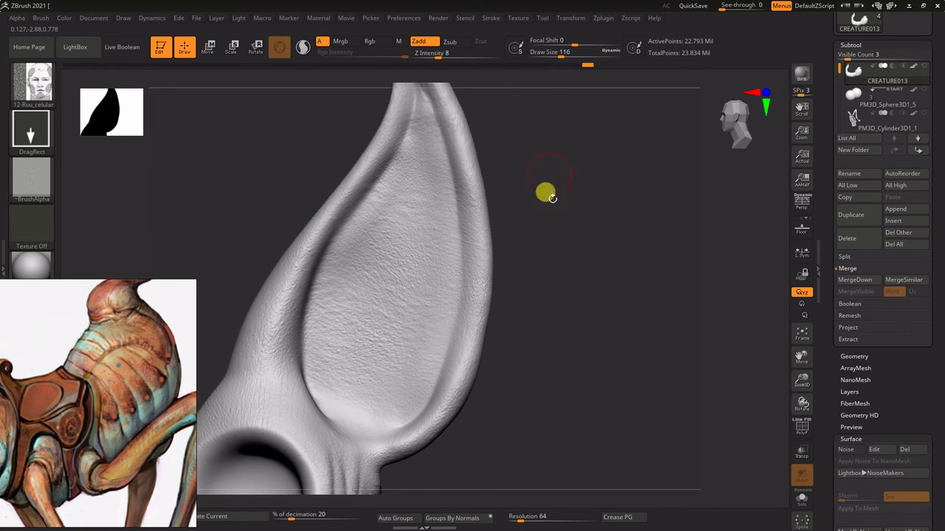
Orbit around to the neck and stamp pore texture onto the shoulder skin.
drag(546, 194, 440, 176)
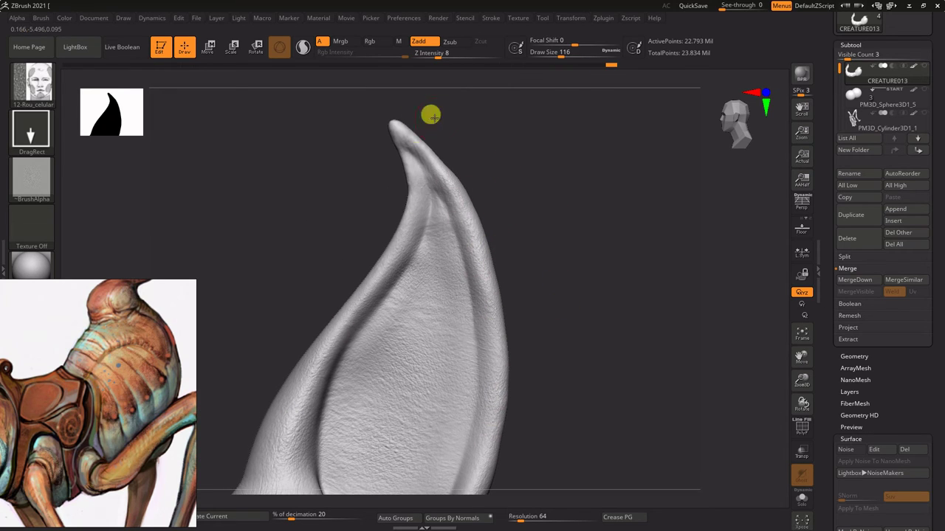
mouse_move(455, 83)
mouse_down()
mouse_move(604, 205)
mouse_move(591, 256)
mouse_move(618, 322)
mouse_move(594, 139)
mouse_move(576, 188)
mouse_move(408, 390)
mouse_up()
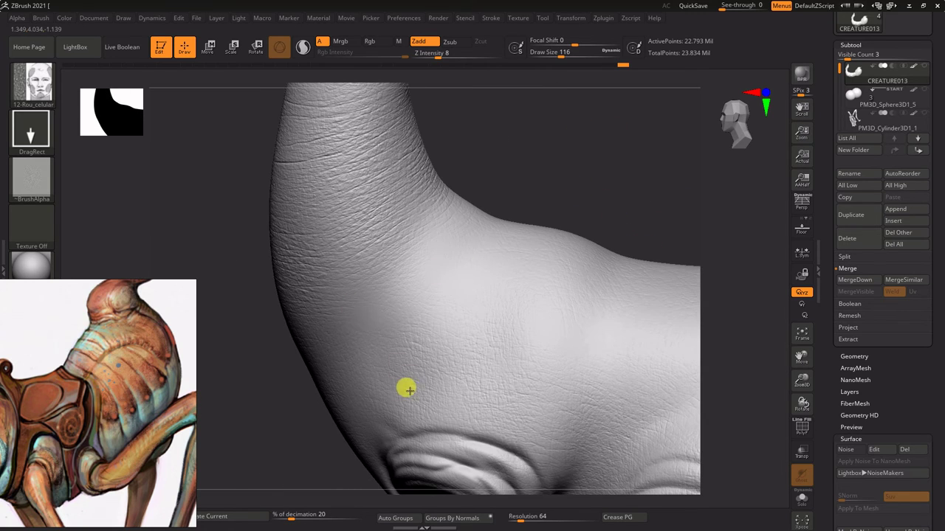
click(473, 241)
click(491, 277)
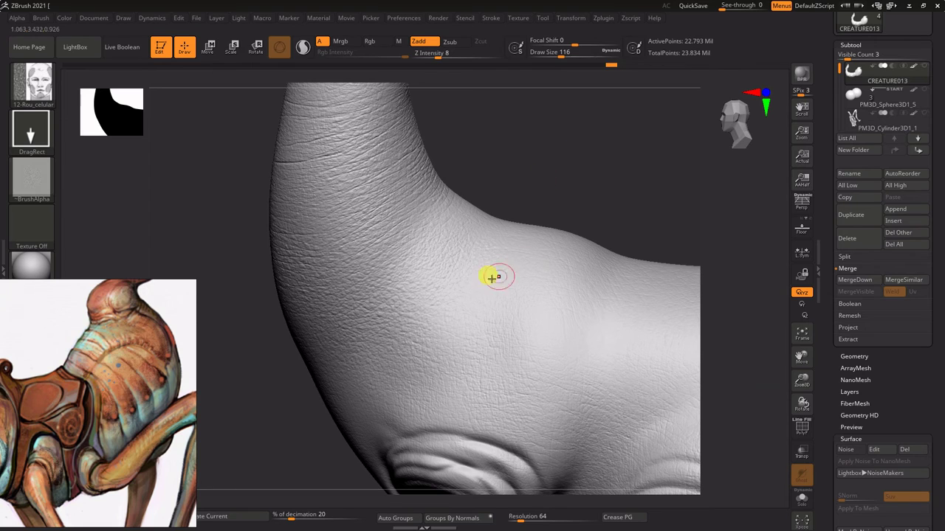
Frame the whole creature with F and turn the legs subtool's visibility back on.
drag(560, 171, 668, 120)
key(f)
click(856, 69)
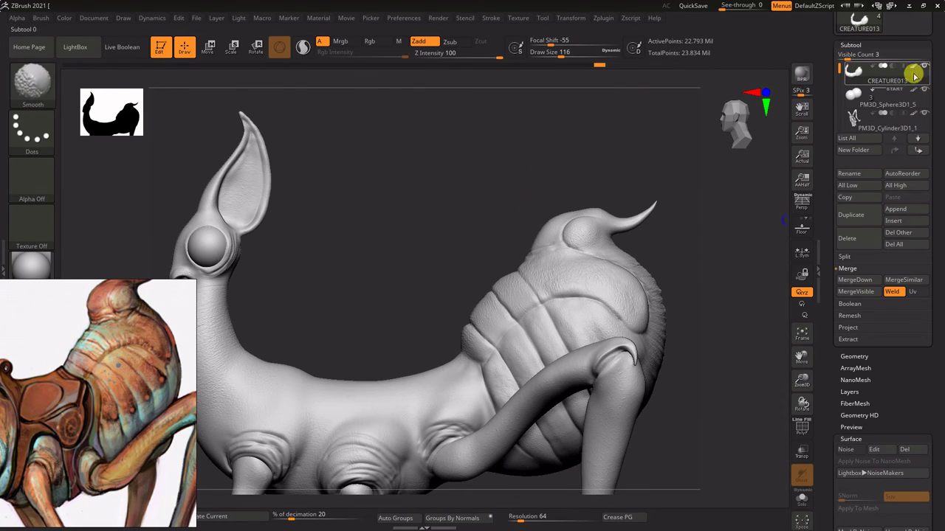